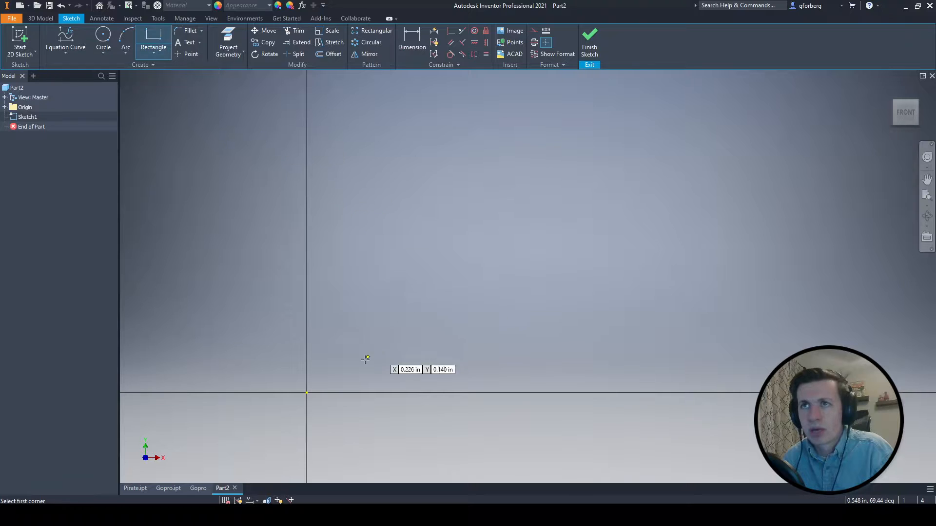
# Sketch a 2 in by 2 in square with its lower-left corner at the origin.
pyautogui.click(306, 392)
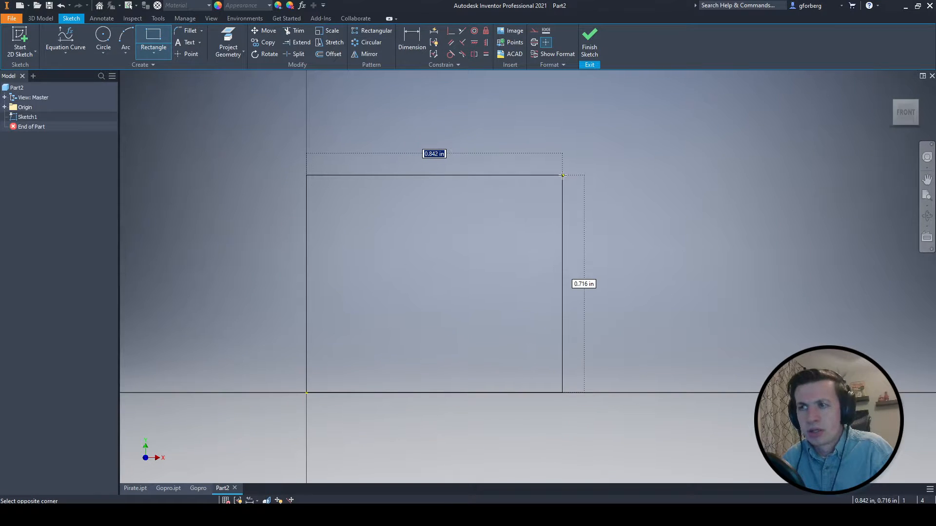
pyautogui.write('2')
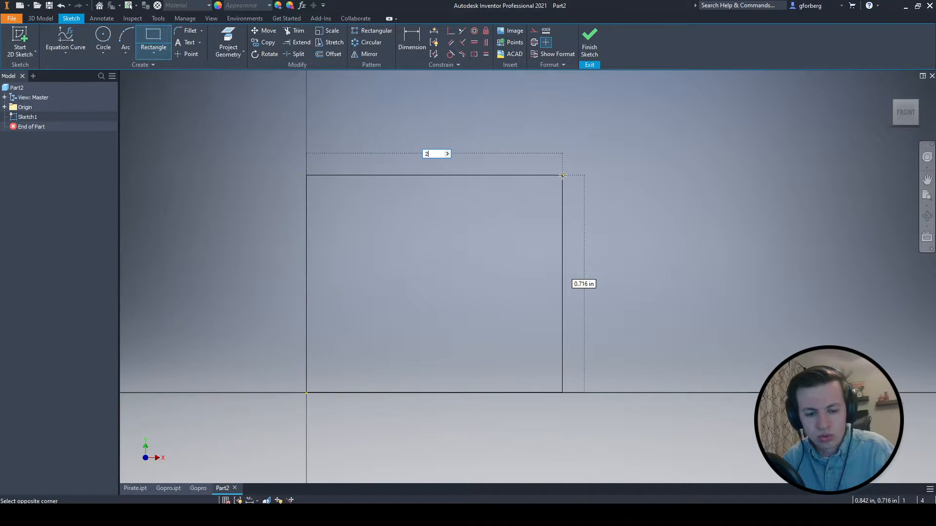
pyautogui.press('Tab')
pyautogui.write('2')
pyautogui.press('Return')
pyautogui.scroll(5, 711, 236)
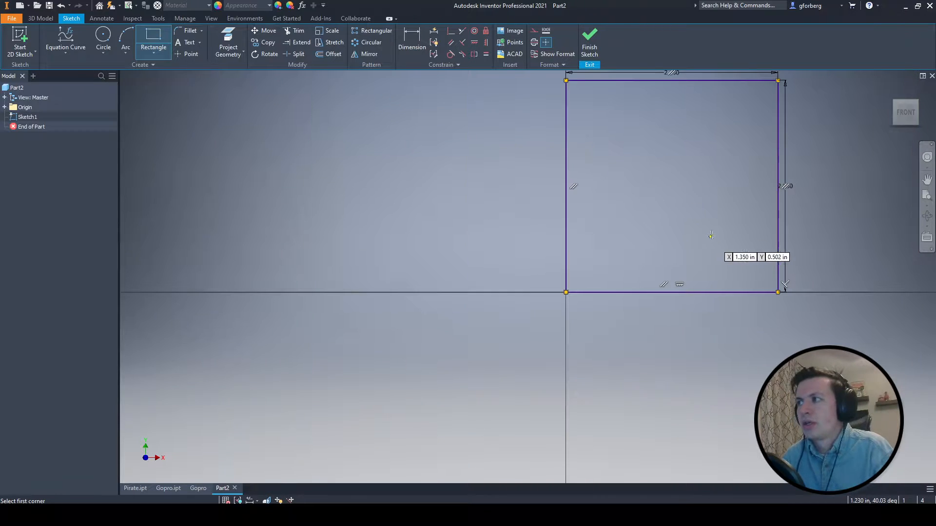
pyautogui.moveTo(708, 171)
pyautogui.mouseDown(button='middle')
pyautogui.moveTo(616, 234)
pyautogui.moveTo(540, 232)
pyautogui.mouseUp(button='middle')
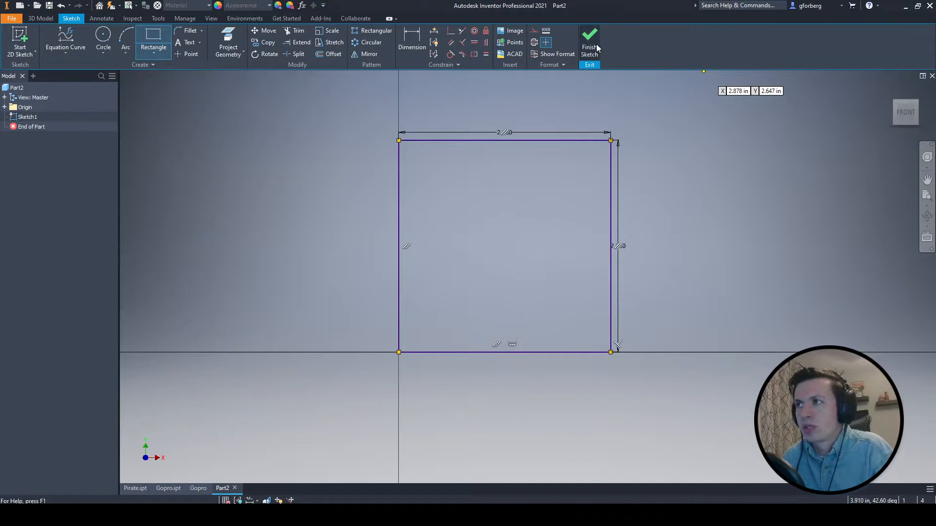
# Sketch a rectangle about 1.11 in wide and 0.61 in high inside the square, starting at its upper-left corner.
pyautogui.click(153, 39)
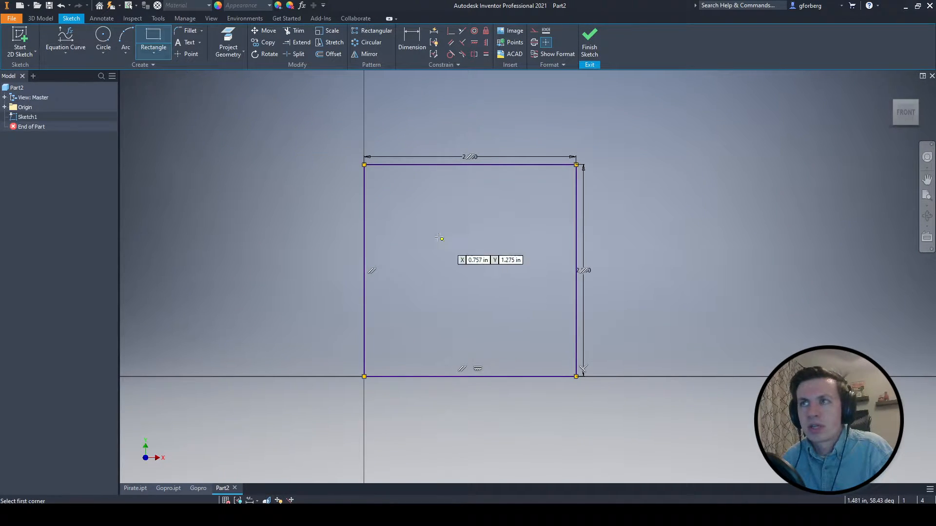
pyautogui.click(364, 165)
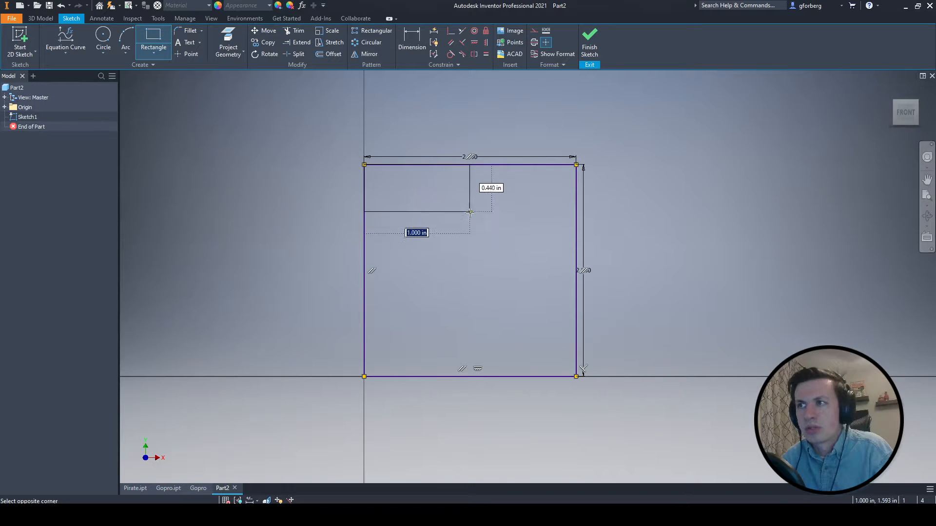
pyautogui.click(482, 229)
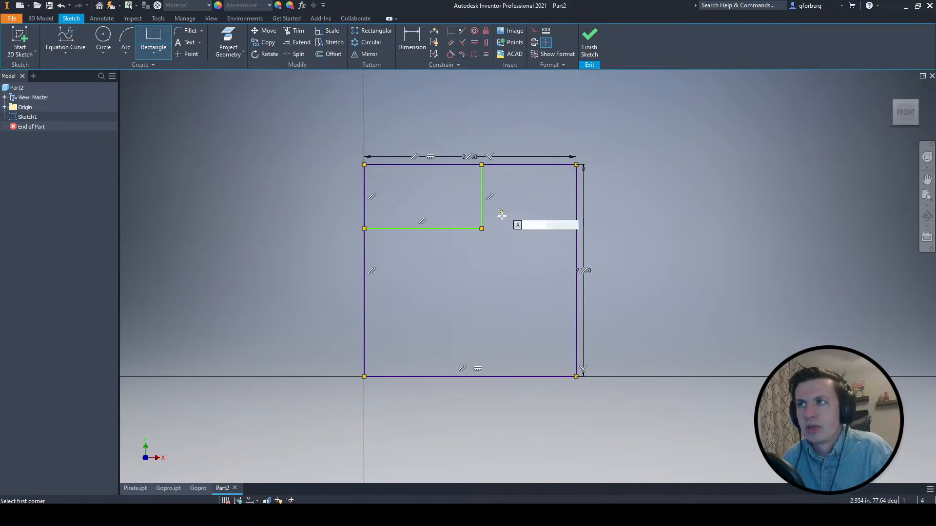
# Check the Macaroni drawing in Google Slides, return to the Inventor sketch and dimension the corner rectangle's height as 0.5 in.
pyautogui.click(239, 470)
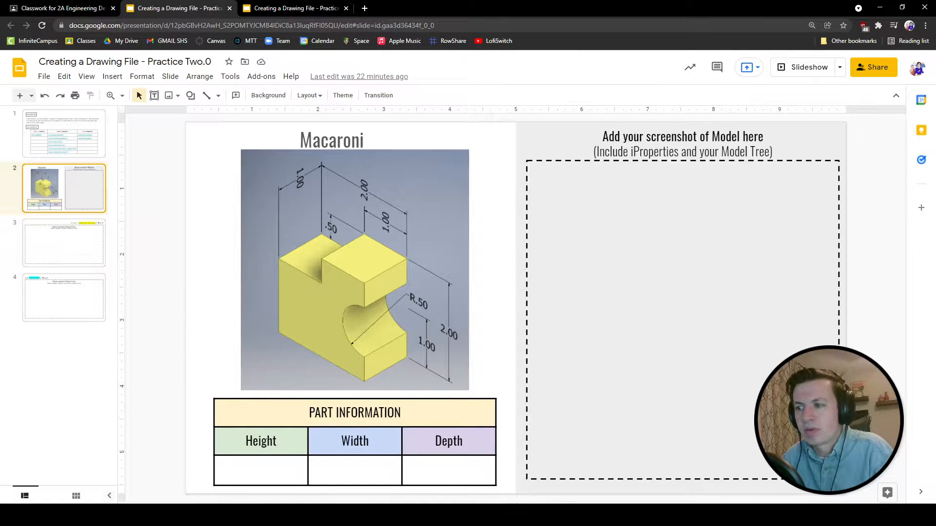
pyautogui.click(326, 515)
pyautogui.click(411, 42)
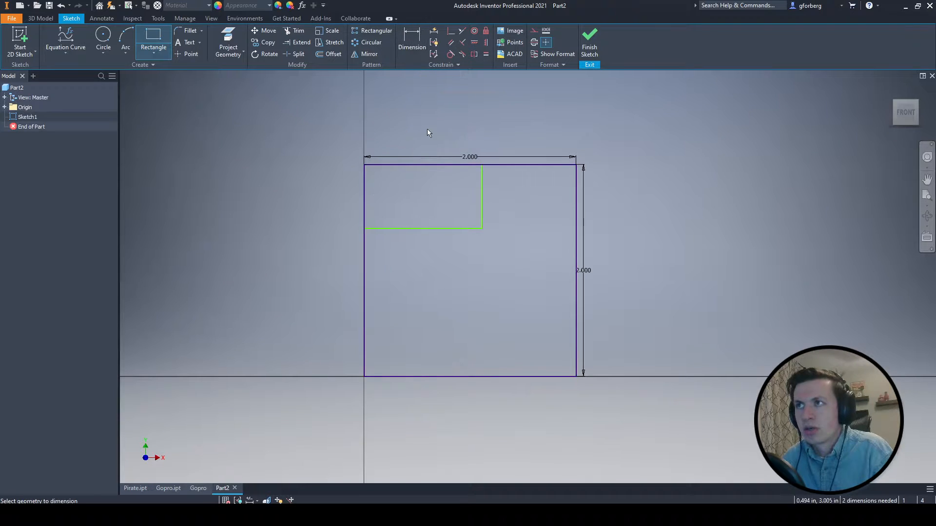
pyautogui.click(411, 166)
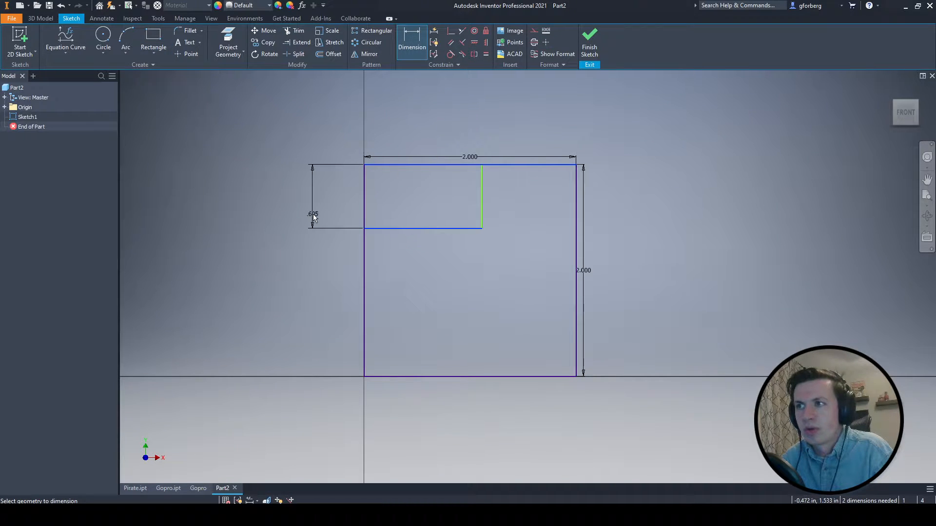
pyautogui.click(313, 213)
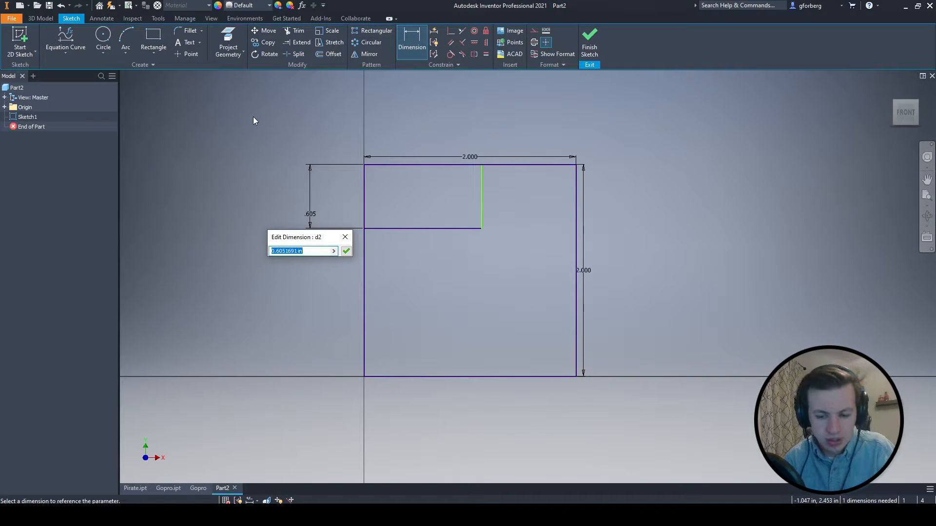
pyautogui.write('.5')
pyautogui.press('Return')
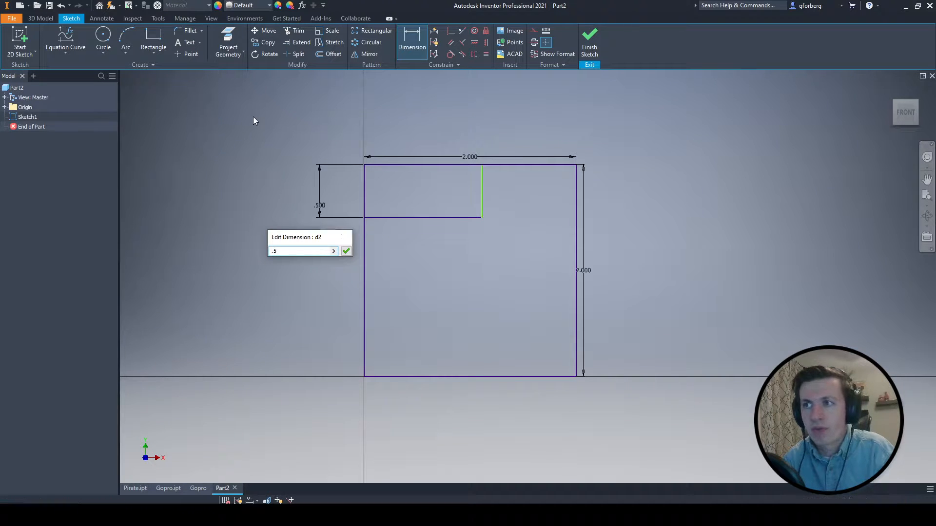
# Dimension the corner rectangle's width as 1 in, measured from the square's left edge.
pyautogui.click(482, 199)
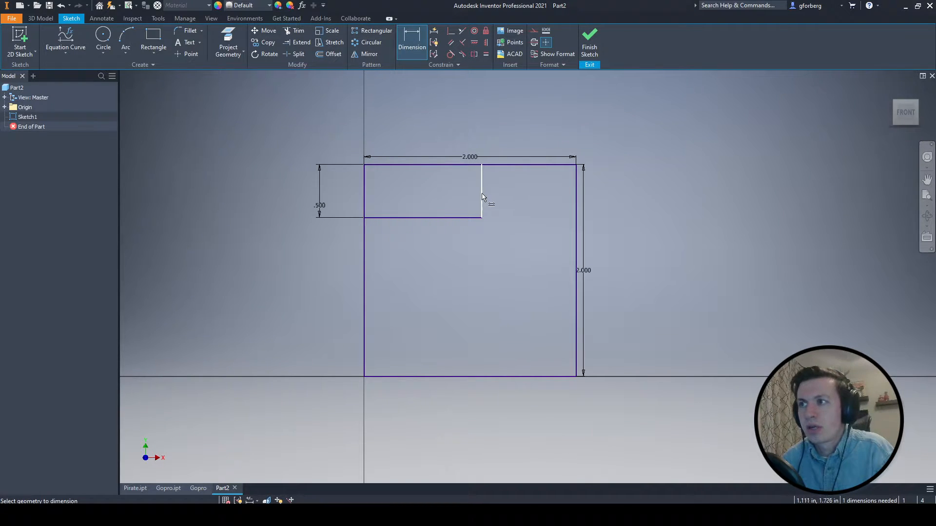
pyautogui.click(365, 194)
pyautogui.click(392, 119)
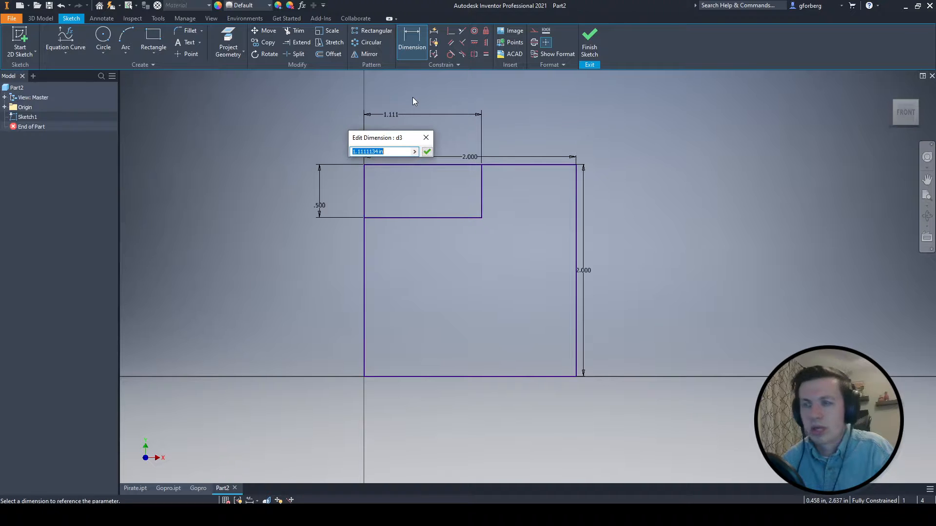
pyautogui.write('1')
pyautogui.press('Return')
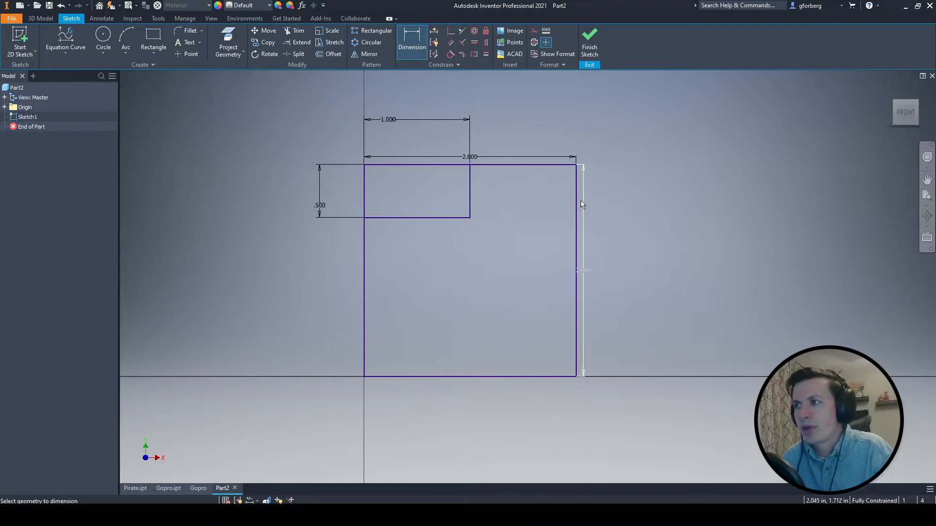
# Sketch a 1 in diameter circle centred on the midpoint of the square's right edge.
pyautogui.moveTo(668, 186); pyautogui.dragTo(596, 199, button='middle')
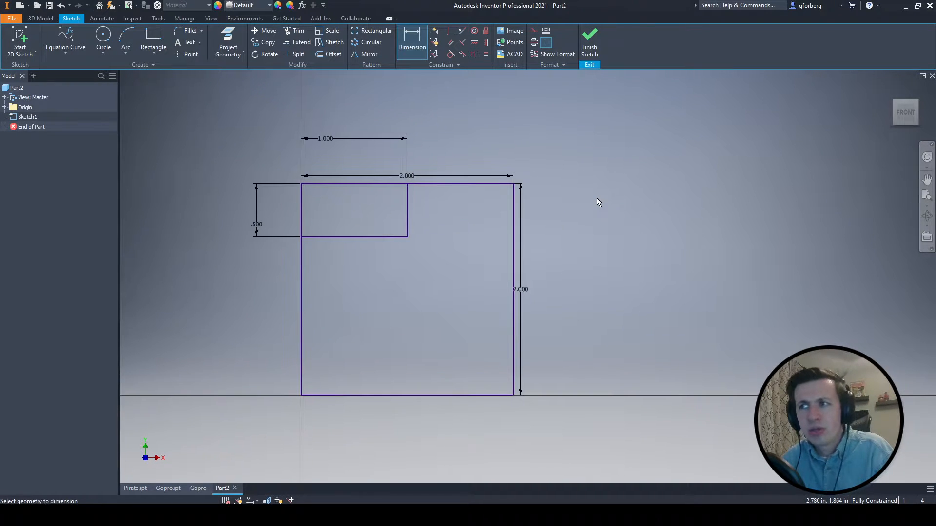
pyautogui.click(104, 38)
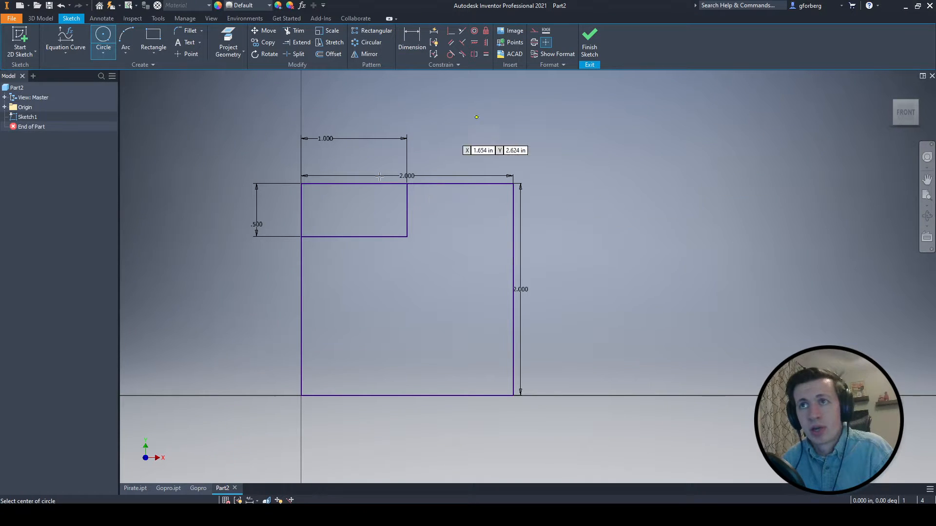
pyautogui.click(513, 289)
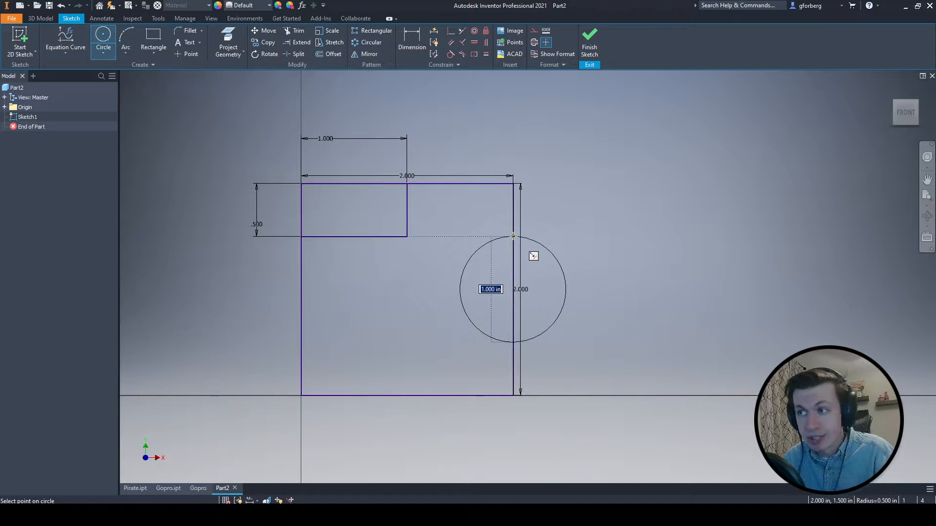
pyautogui.write('1')
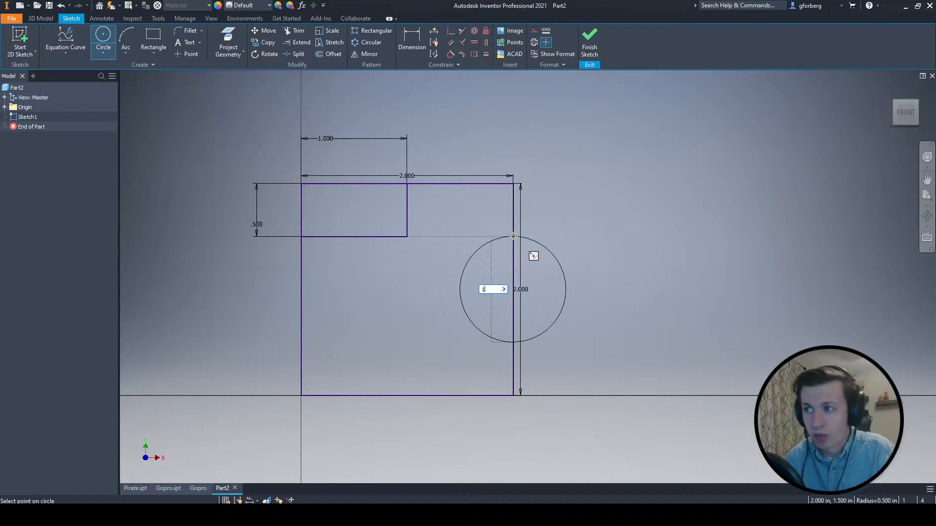
pyautogui.press('Return')
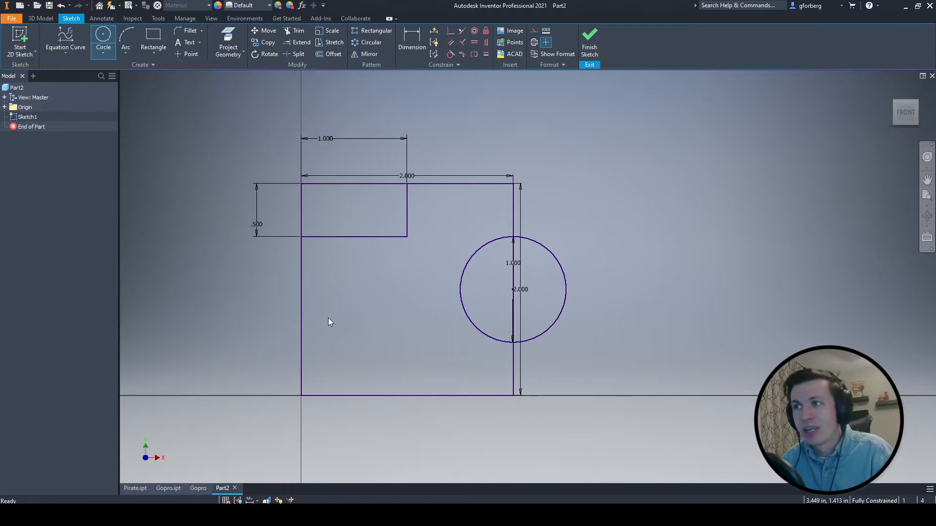
pyautogui.press('Escape')
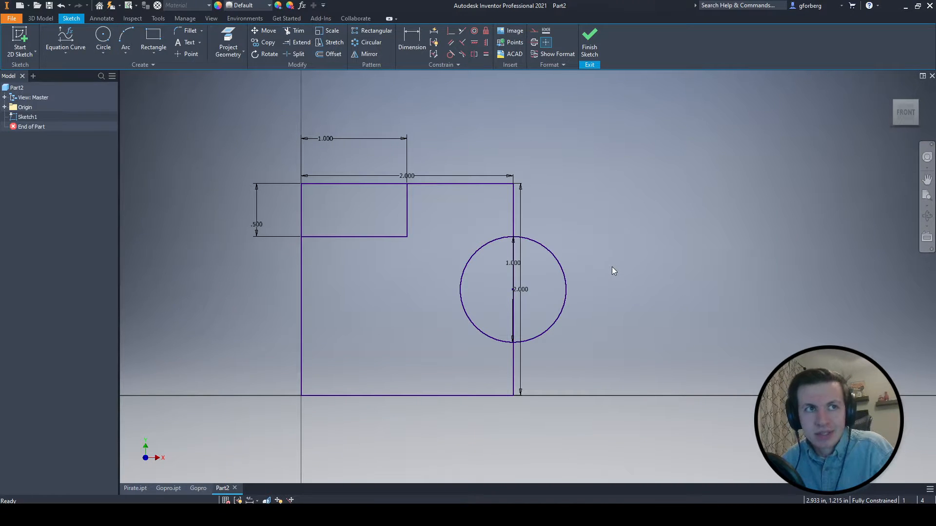
pyautogui.moveTo(613, 231); pyautogui.dragTo(629, 230, button='middle')
pyautogui.moveTo(451, 319)
pyautogui.keyDown('shift'); pyautogui.mouseDown(button='middle')
pyautogui.moveTo(419, 274)
pyautogui.moveTo(593, 191)
pyautogui.mouseUp(button='middle'); pyautogui.keyUp('shift')
pyautogui.press('r')
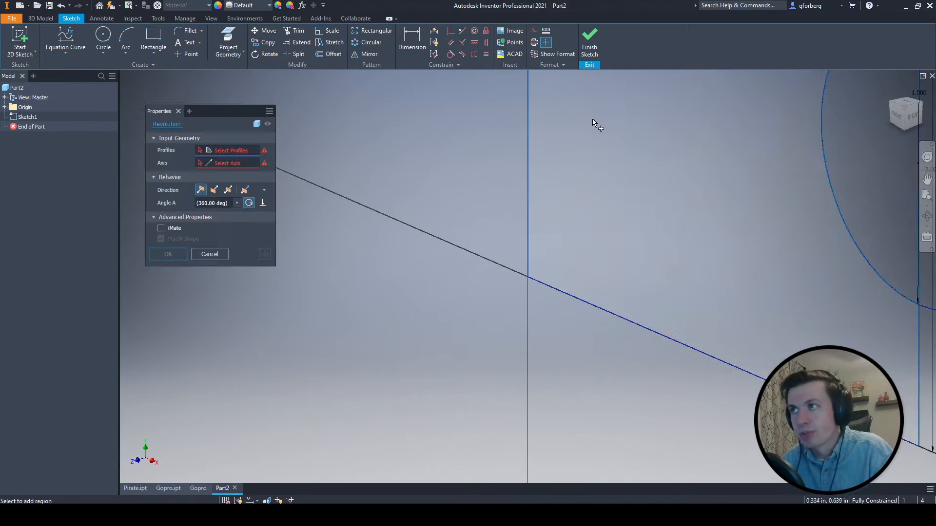
pyautogui.scroll(-6, 539, 243)
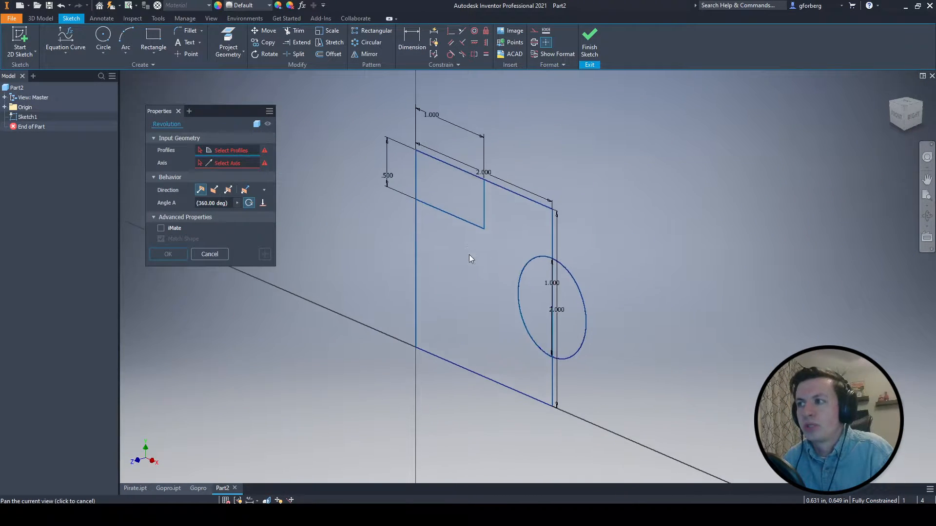
pyautogui.press('Escape')
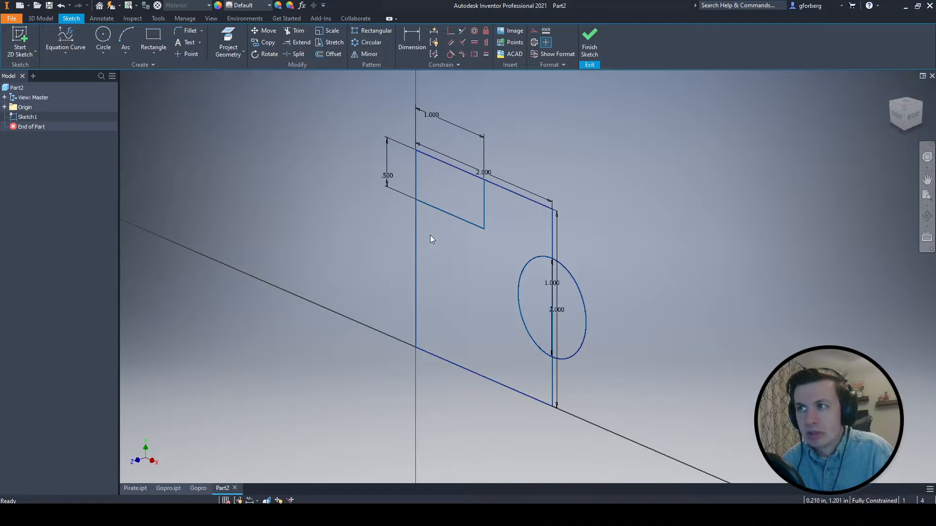
pyautogui.click(898, 119)
pyautogui.moveTo(729, 204)
pyautogui.mouseDown(button='middle')
pyautogui.moveTo(654, 192)
pyautogui.moveTo(656, 184)
pyautogui.mouseUp(button='middle')
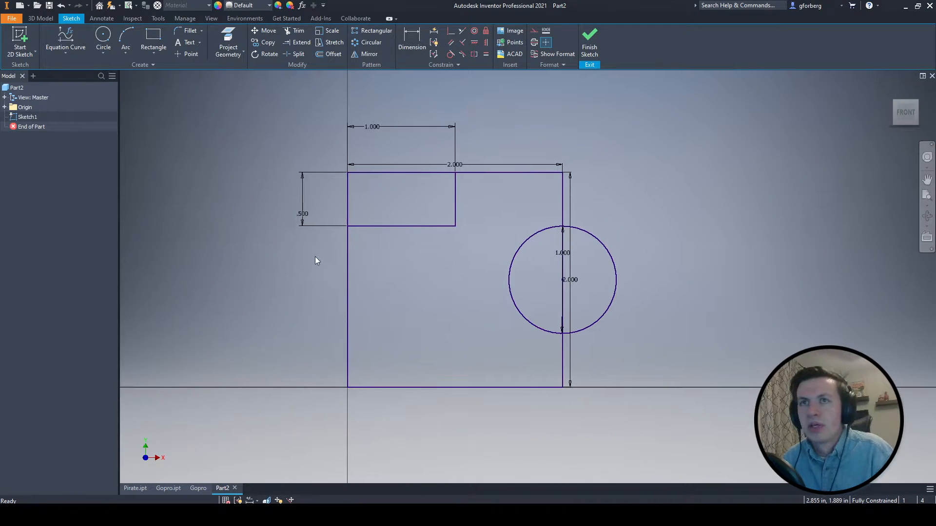
# Try to trim the square's top edge above the notch, and trim the circle's right half and the edge segment inside it.
pyautogui.press('x')
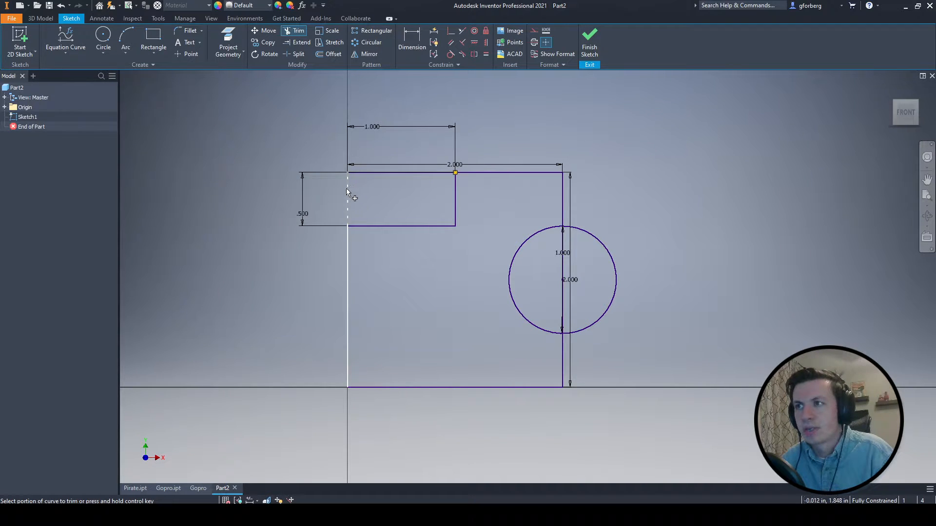
pyautogui.click(369, 174)
pyautogui.click(213, 90)
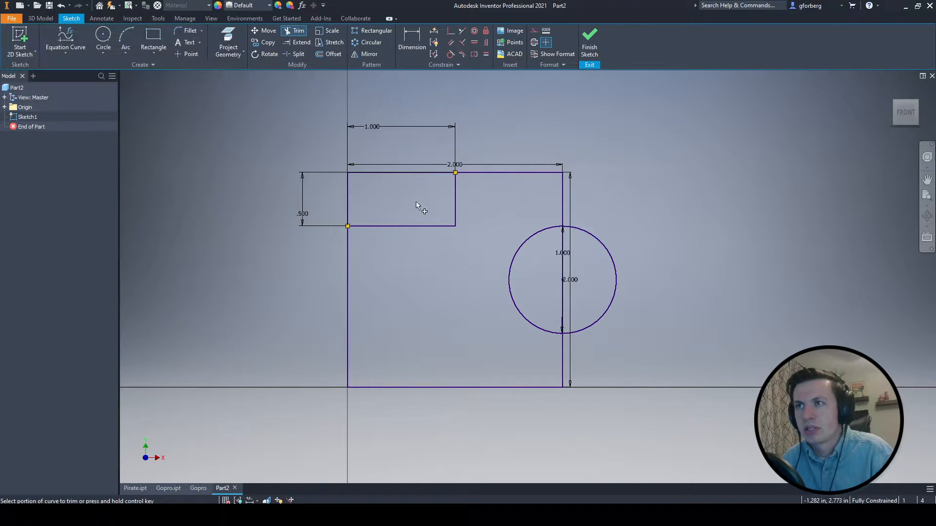
pyautogui.moveTo(618, 230); pyautogui.dragTo(549, 264)
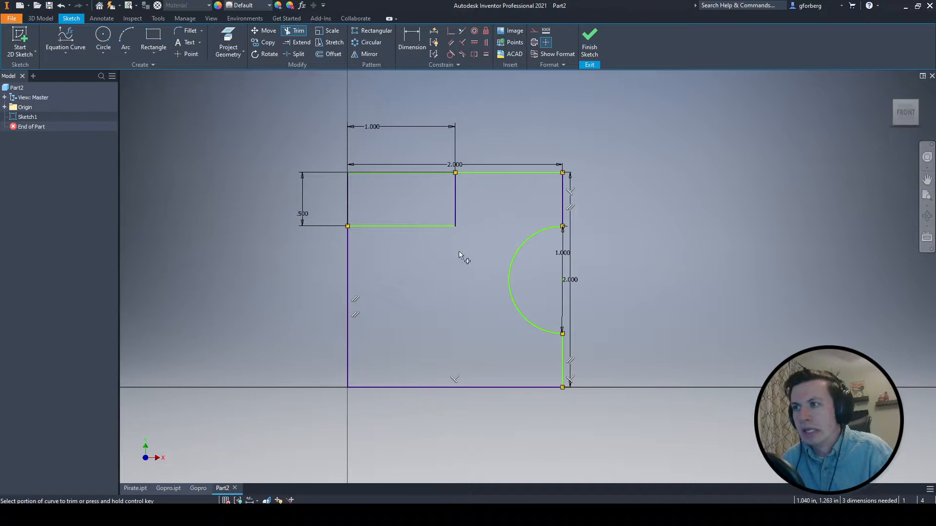
pyautogui.press('Escape')
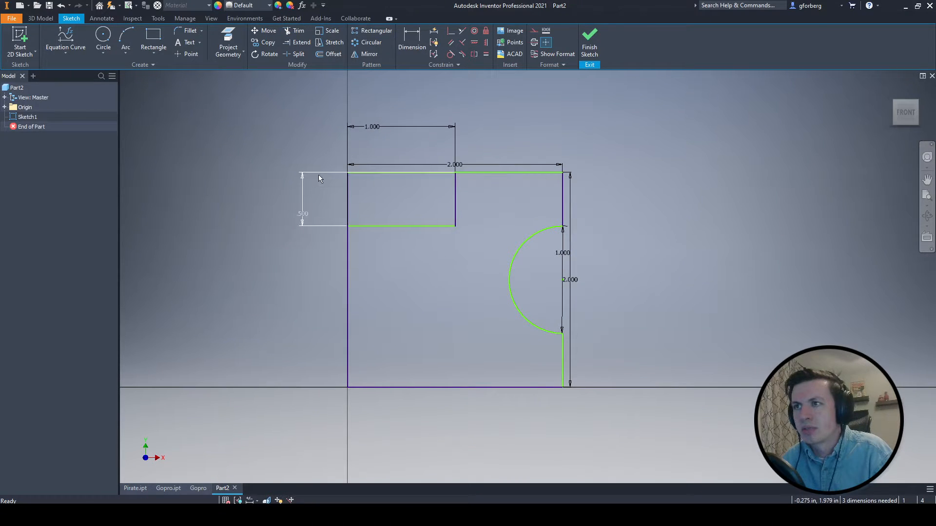
# Delete the notch's height dimension and try to trim the square's edges around the notch.
pyautogui.rightClick(304, 185)
pyautogui.click(306, 162)
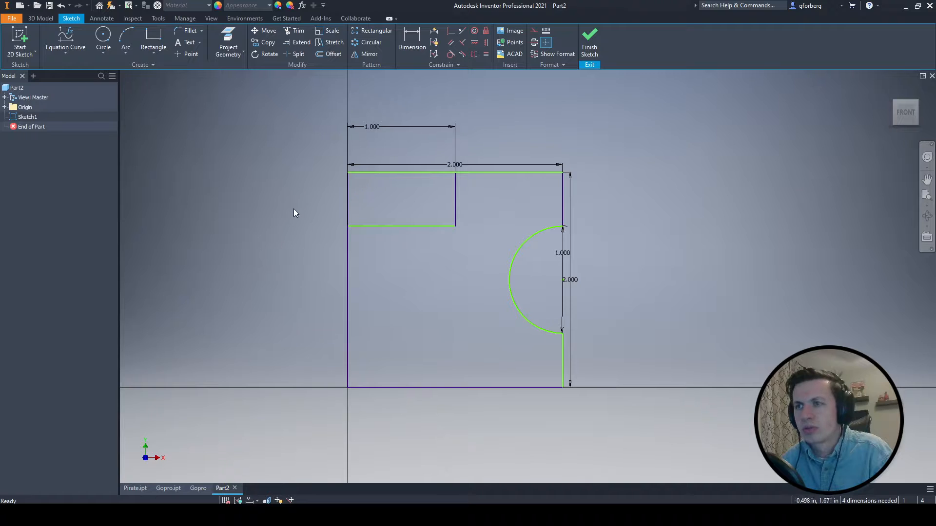
pyautogui.press('x')
pyautogui.moveTo(303, 207); pyautogui.dragTo(406, 186)
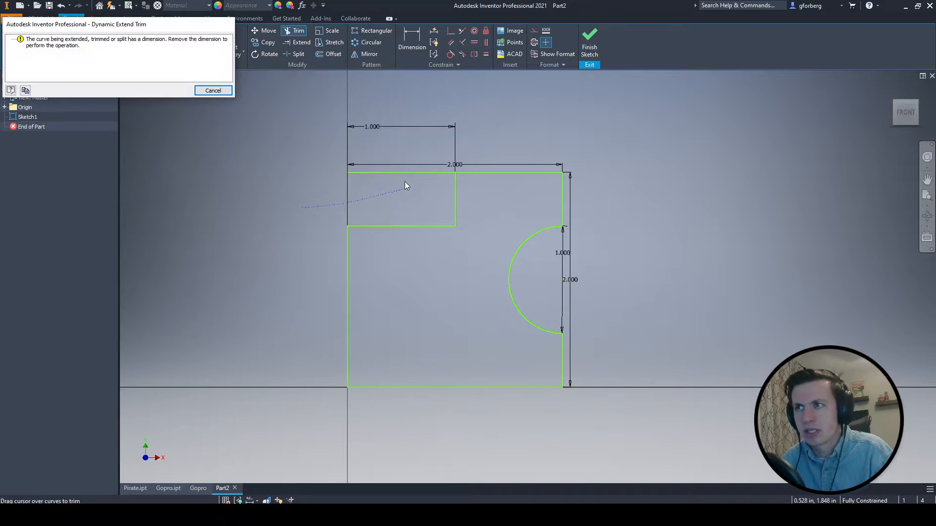
pyautogui.click(212, 90)
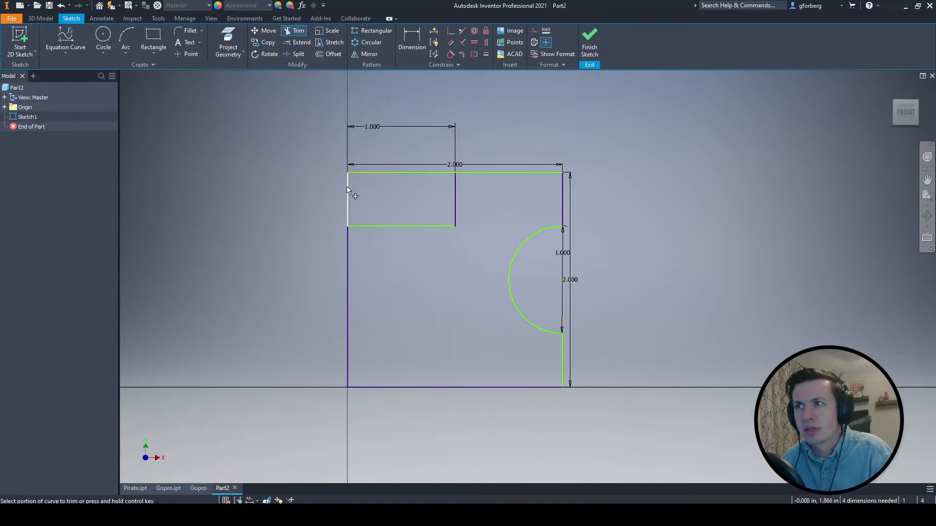
pyautogui.press('Escape')
# Delete the notch's width dimension and the leftover top and left outline segments around the notch.
pyautogui.rightClick(367, 127)
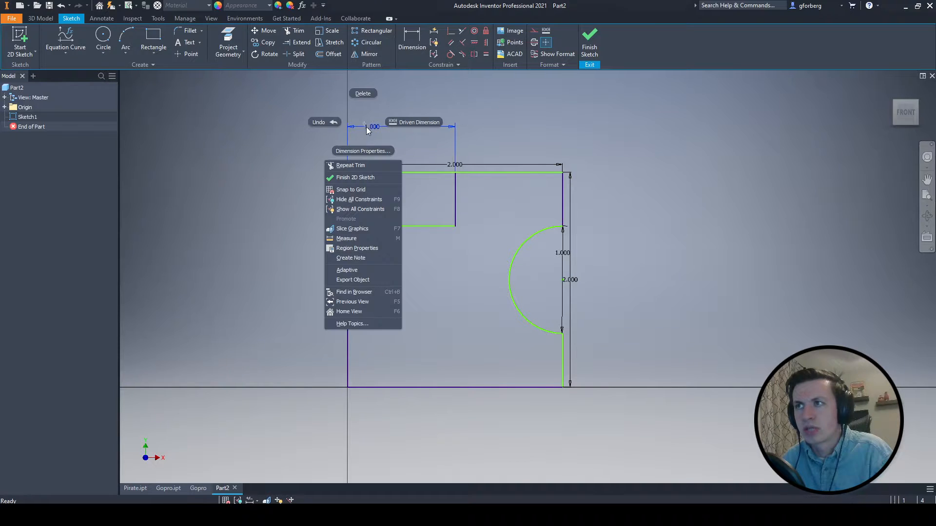
pyautogui.click(371, 93)
pyautogui.rightClick(402, 173)
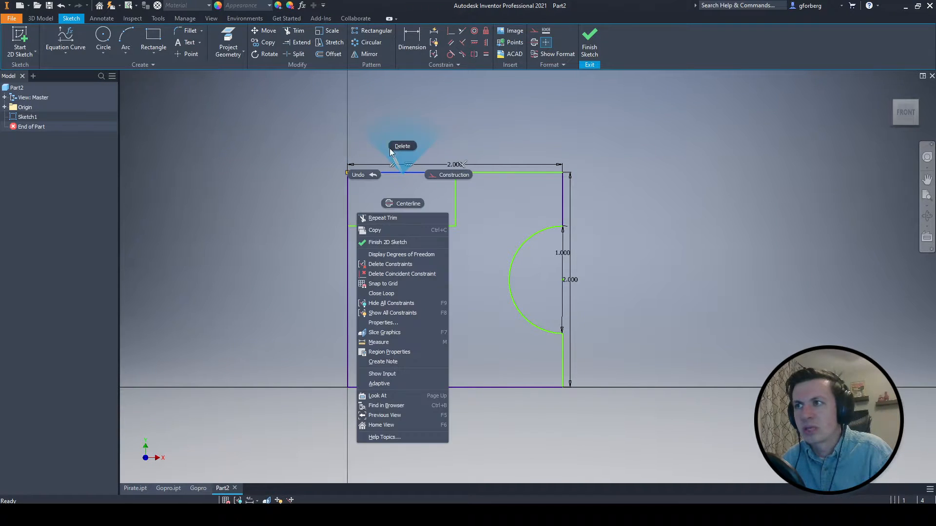
pyautogui.press('Escape')
pyautogui.rightClick(344, 194)
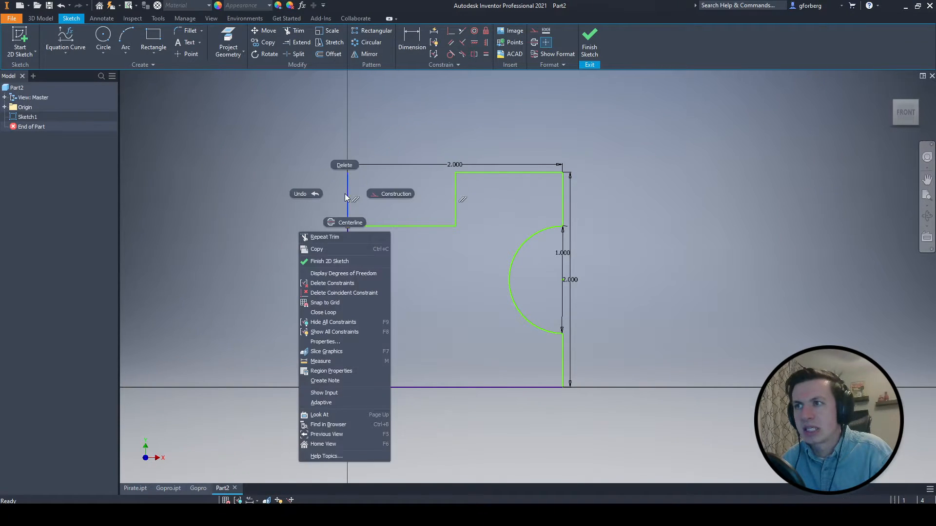
pyautogui.click(347, 164)
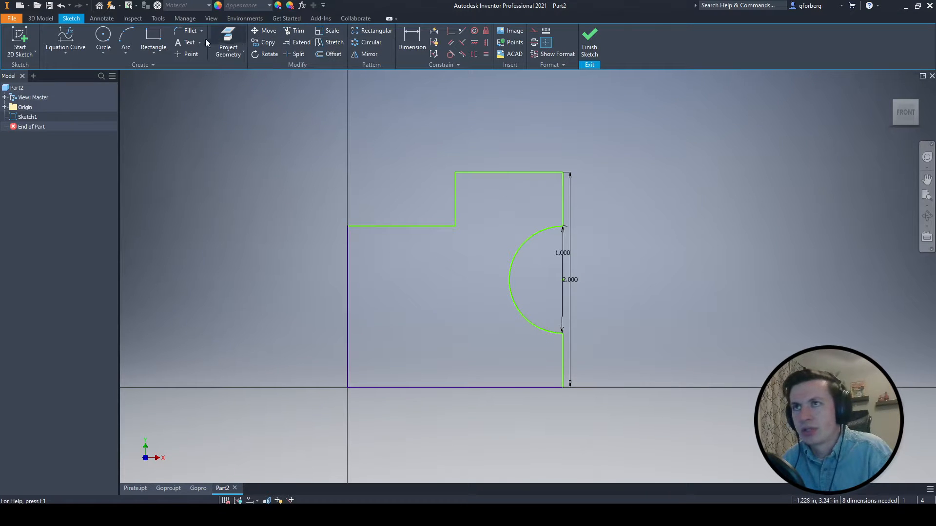
# Dimension the profile's overall width as 2 in, from its left edge to the upper right edge.
pyautogui.click(412, 38)
pyautogui.click(348, 246)
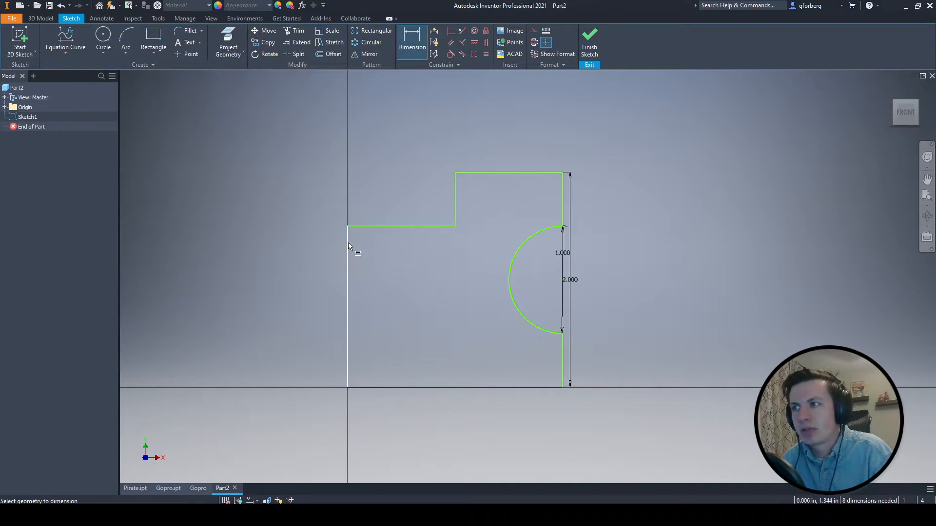
pyautogui.click(563, 200)
pyautogui.click(448, 128)
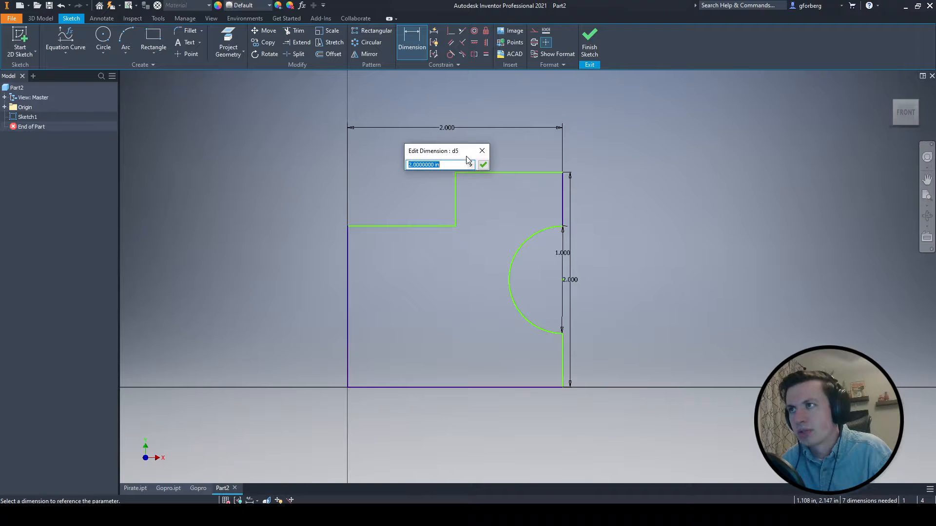
pyautogui.click(482, 161)
# Dimension the notch 0.5 in high, and 1 in wide from the profile's left edge.
pyautogui.click(473, 173)
pyautogui.click(440, 226)
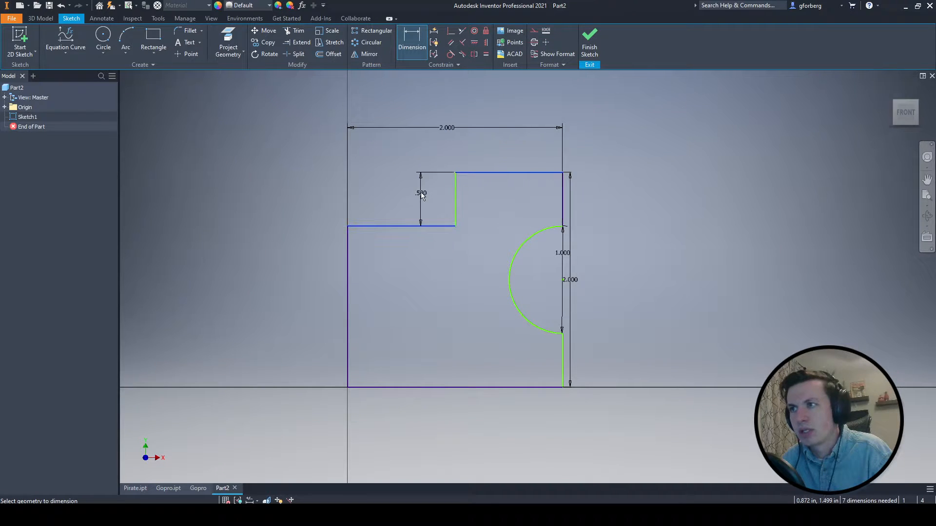
pyautogui.click(419, 191)
pyautogui.click(454, 227)
pyautogui.click(456, 200)
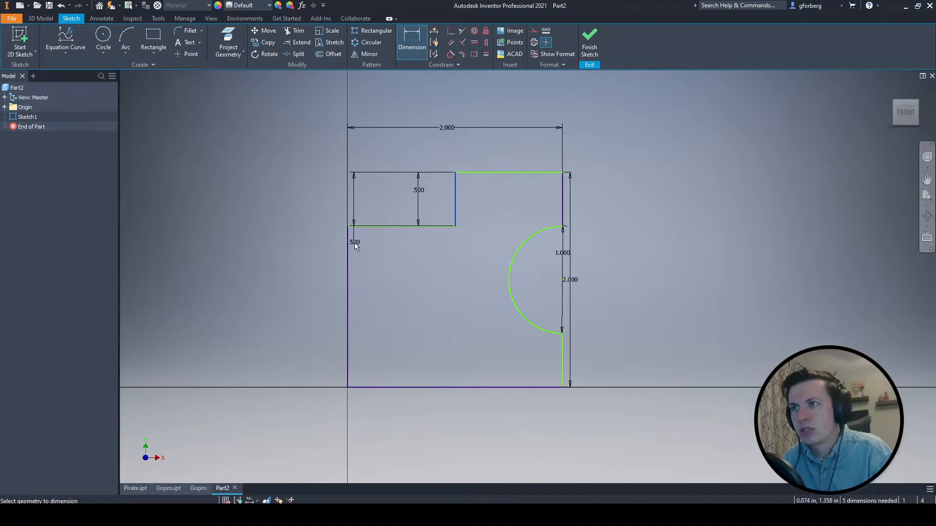
pyautogui.click(348, 246)
pyautogui.click(381, 159)
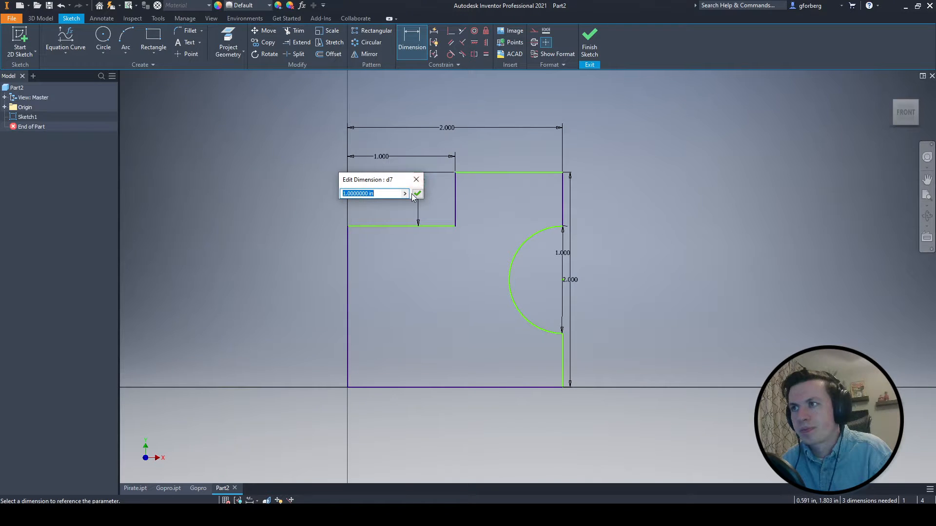
pyautogui.click(417, 194)
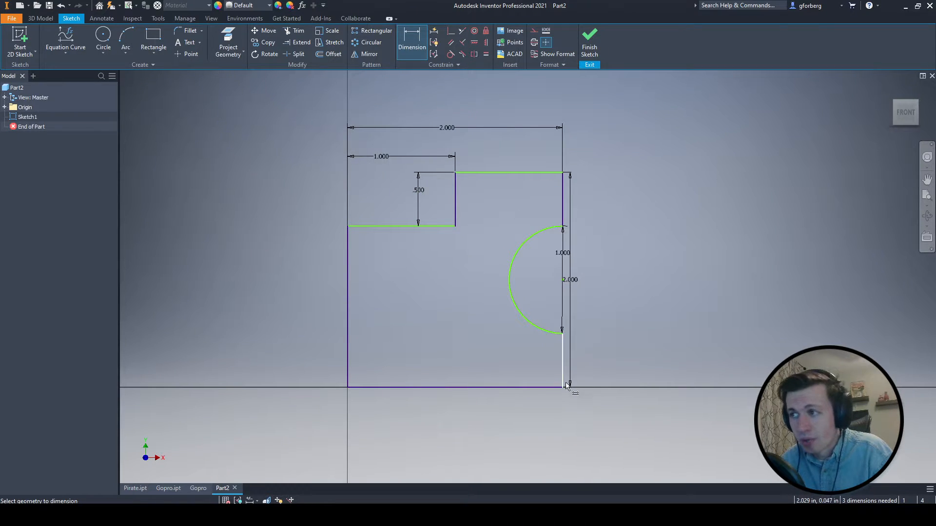
pyautogui.press('Escape')
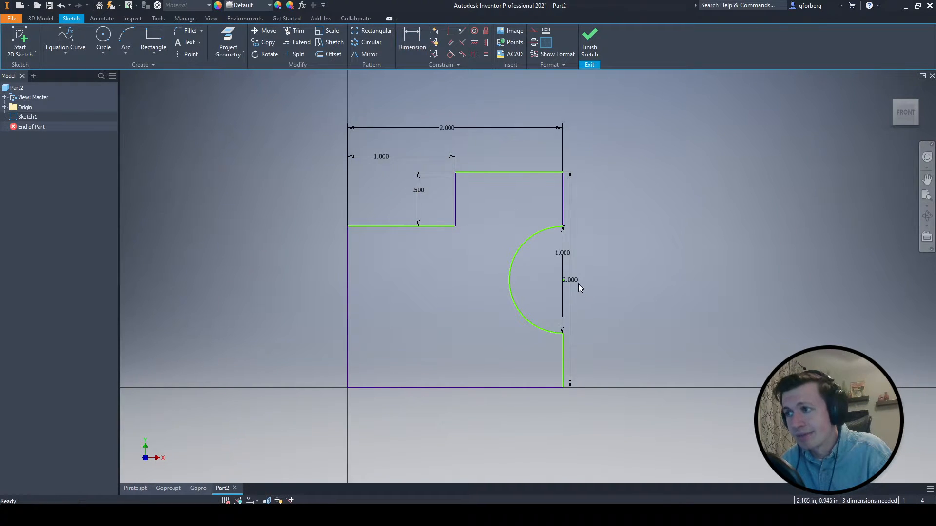
# Move the overall height dimension farther out from the profile, and dimension the lower right edge 2 in from the left edge.
pyautogui.moveTo(576, 281); pyautogui.dragTo(632, 278)
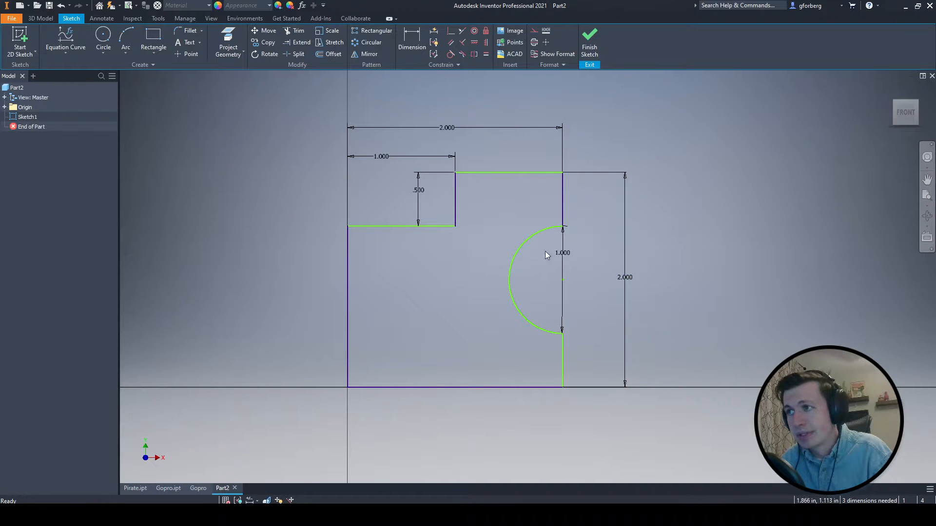
pyautogui.click(411, 46)
pyautogui.click(563, 361)
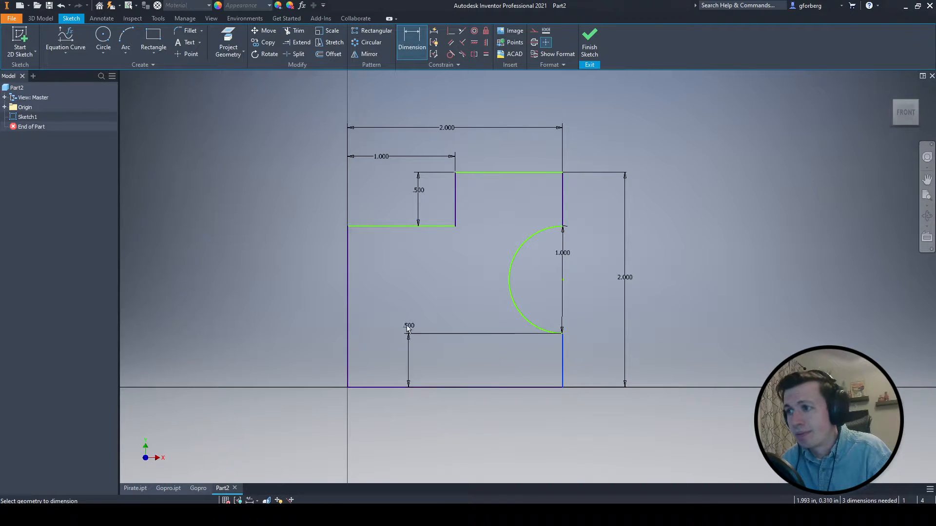
pyautogui.click(349, 341)
pyautogui.click(424, 438)
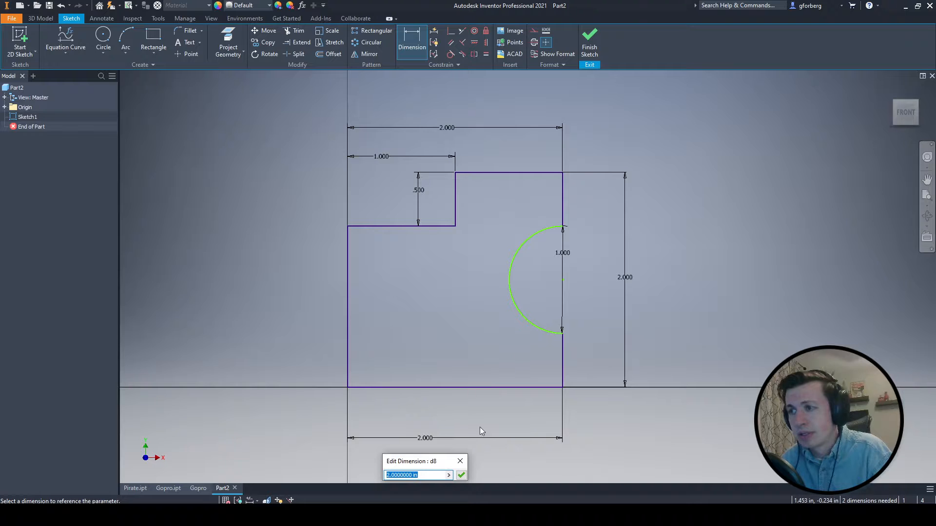
pyautogui.click(465, 477)
# Dimension the semicircle's centre 1 in above the bottom edge and 2 in from the left edge.
pyautogui.click(563, 279)
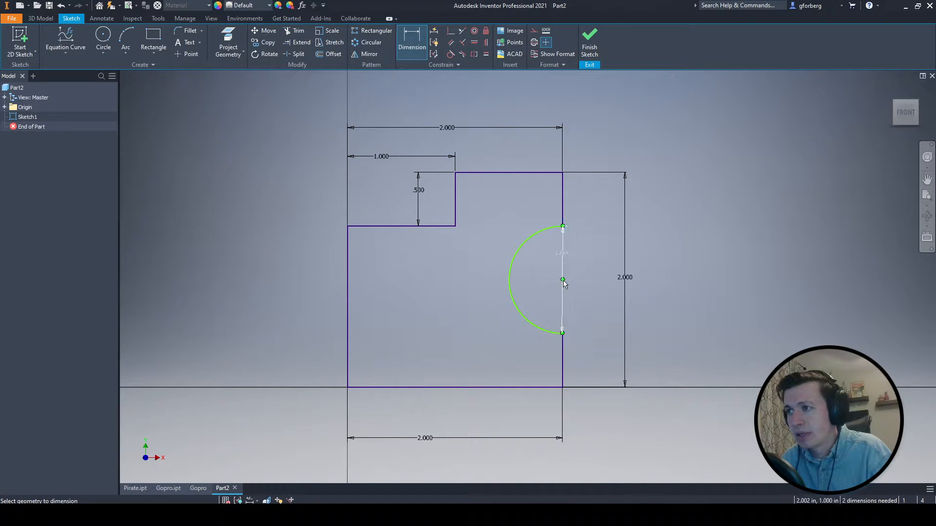
pyautogui.click(556, 388)
pyautogui.click(595, 316)
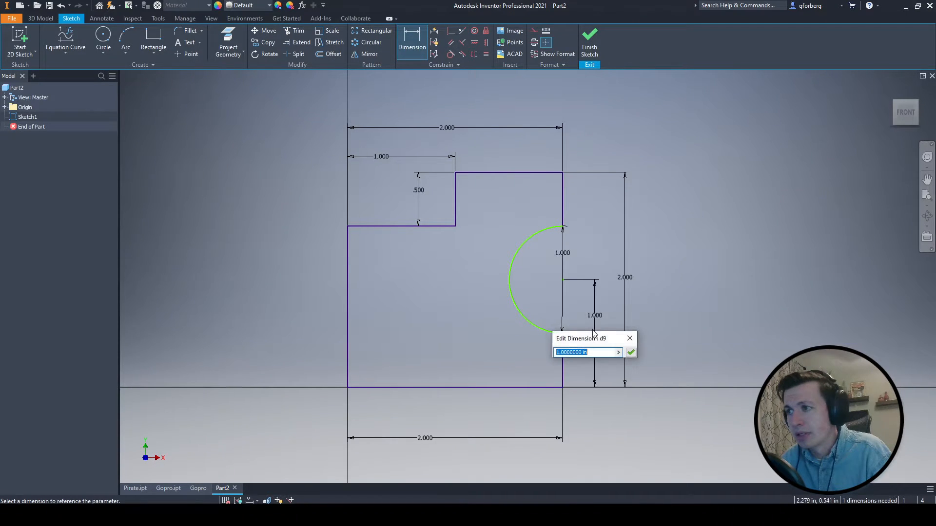
pyautogui.click(630, 352)
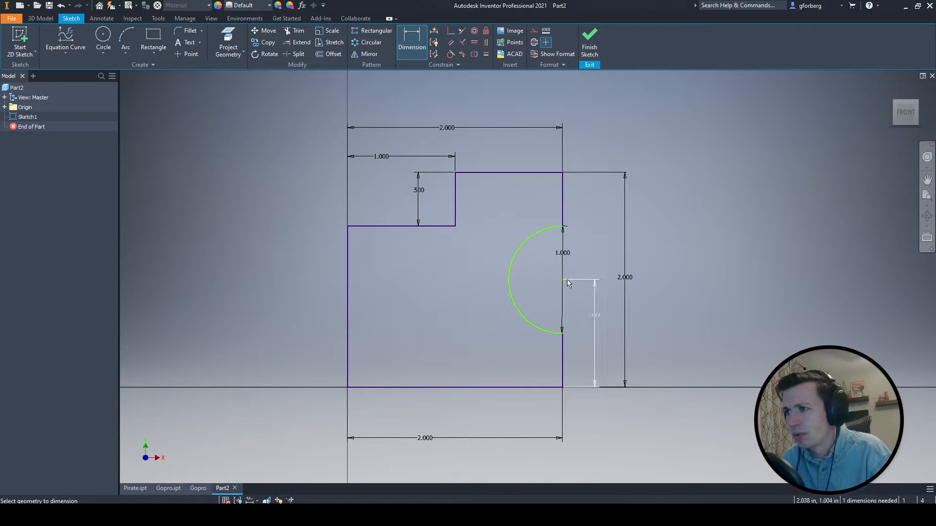
pyautogui.click(373, 387)
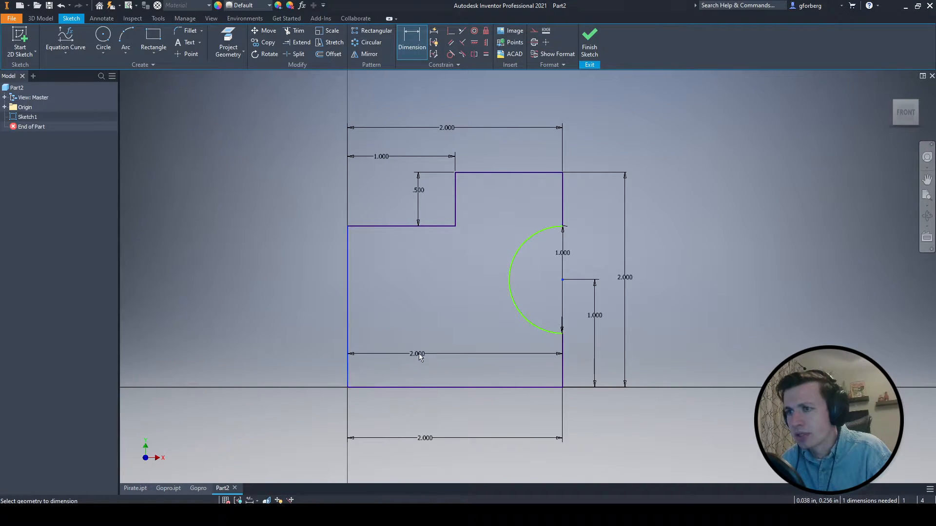
pyautogui.click(432, 360)
pyautogui.click(462, 388)
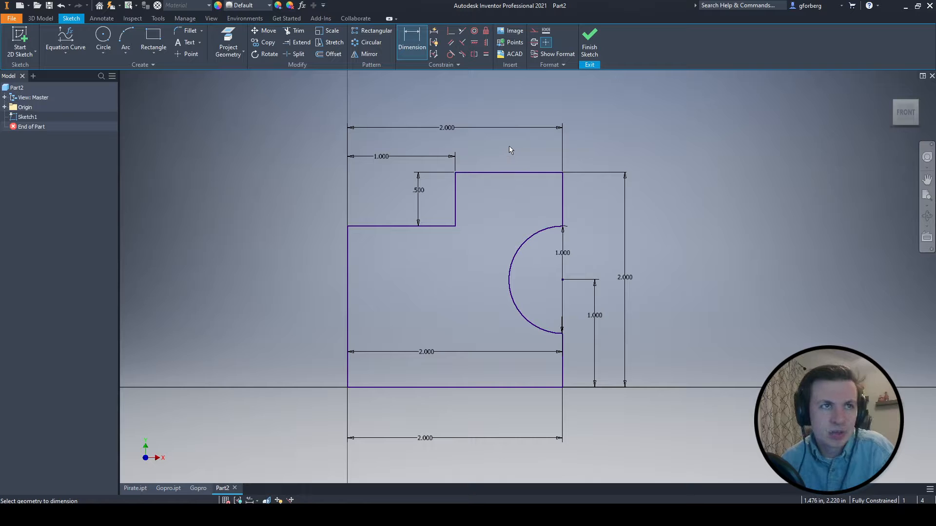
# Finish the sketch and extrude the profile 1 in.
pyautogui.click(590, 39)
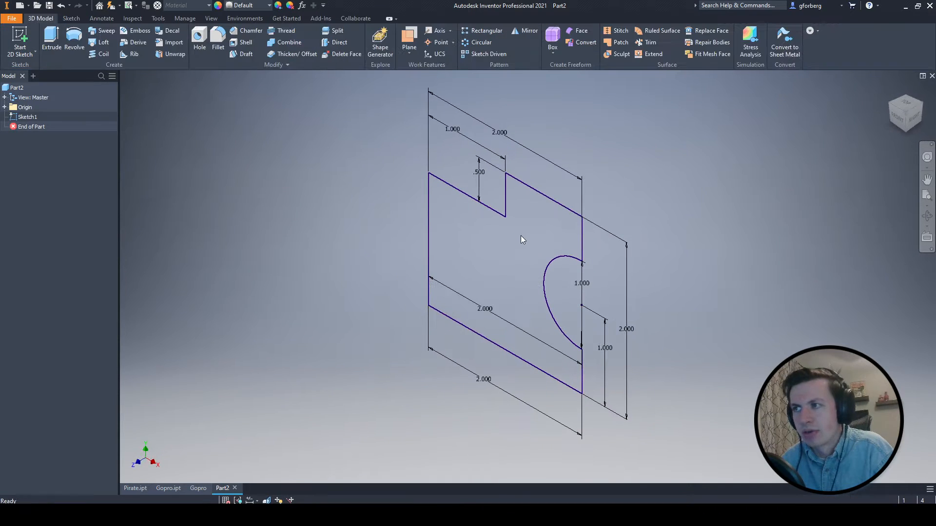
pyautogui.press('e')
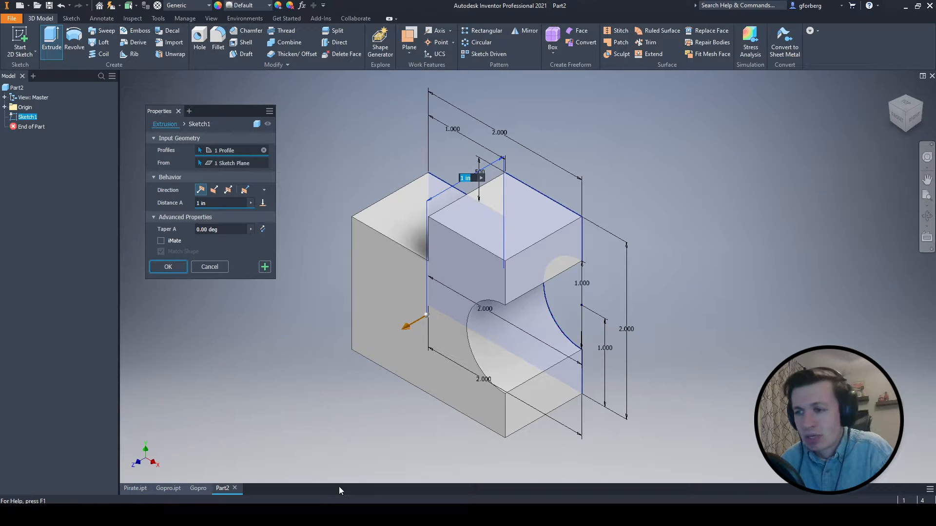
pyautogui.moveTo(274, 515)
pyautogui.moveTo(247, 482)
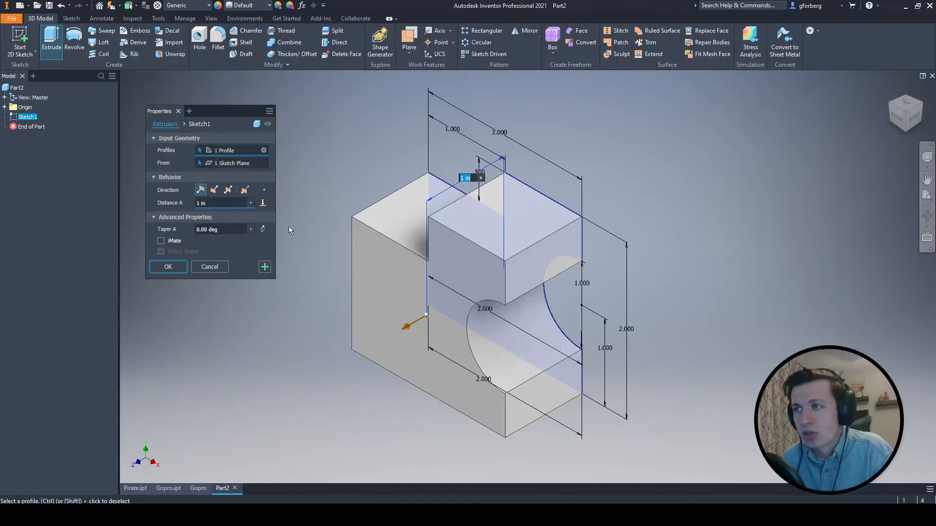
pyautogui.click(172, 268)
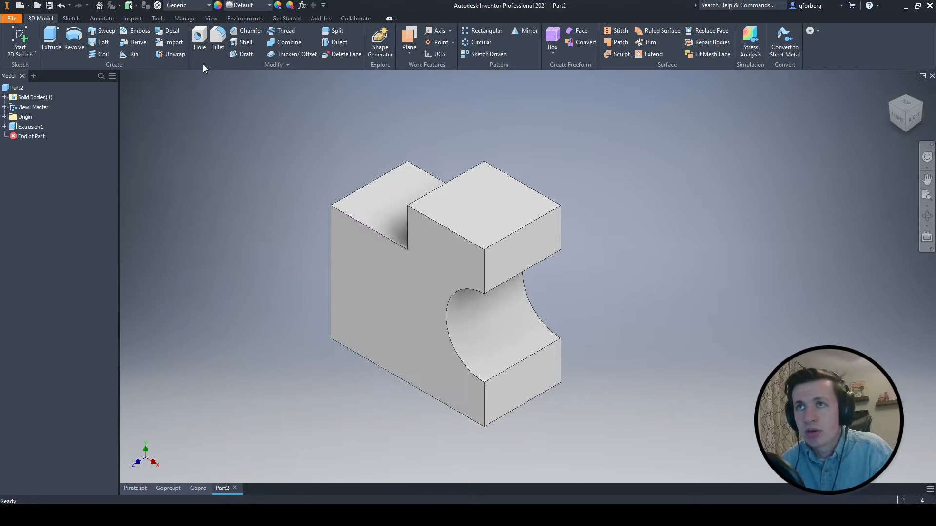
# Display the part's physical iProperties and move the window clear of the model.
pyautogui.click(10, 21)
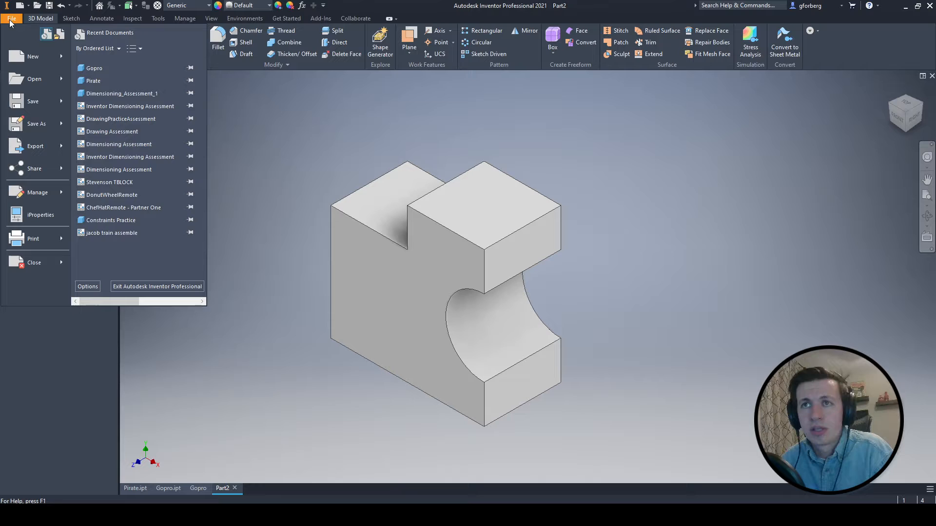
pyautogui.click(52, 214)
pyautogui.click(333, 115)
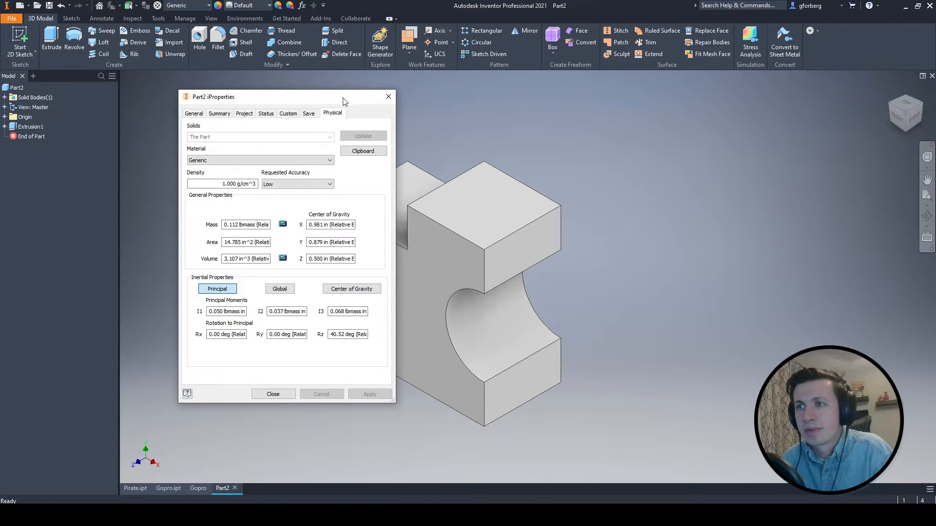
pyautogui.moveTo(343, 102); pyautogui.dragTo(263, 86)
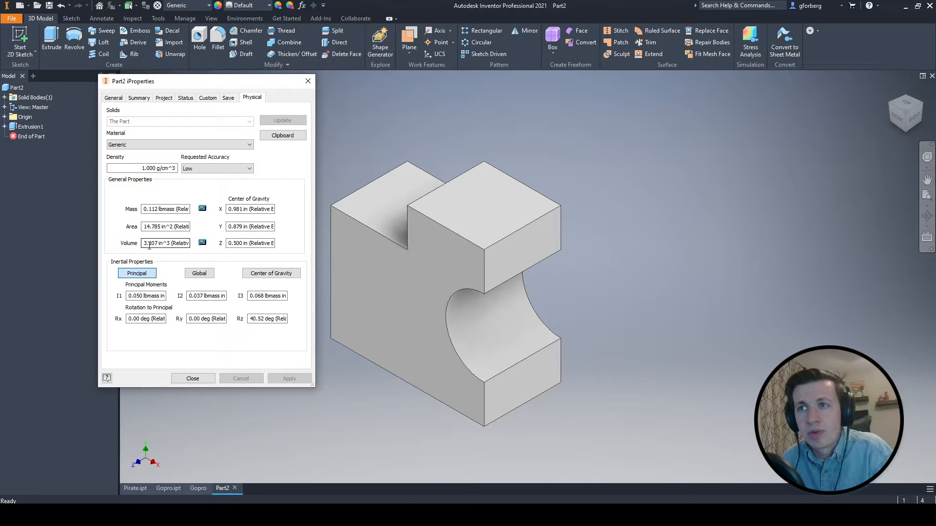
pyautogui.moveTo(230, 86); pyautogui.dragTo(233, 95)
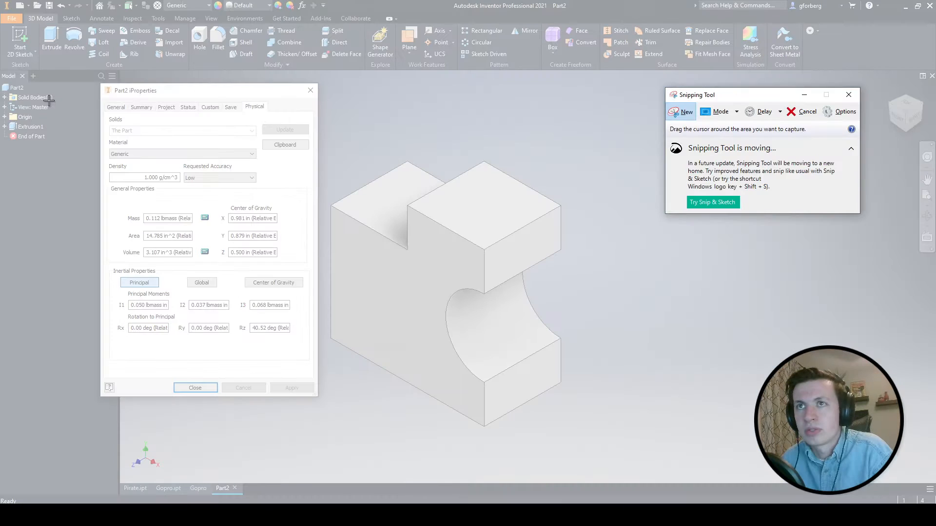
# Capture the model tree, iProperties window and model with Snipping Tool, and copy the screenshot.
pyautogui.moveTo(1, 71); pyautogui.dragTo(590, 464)
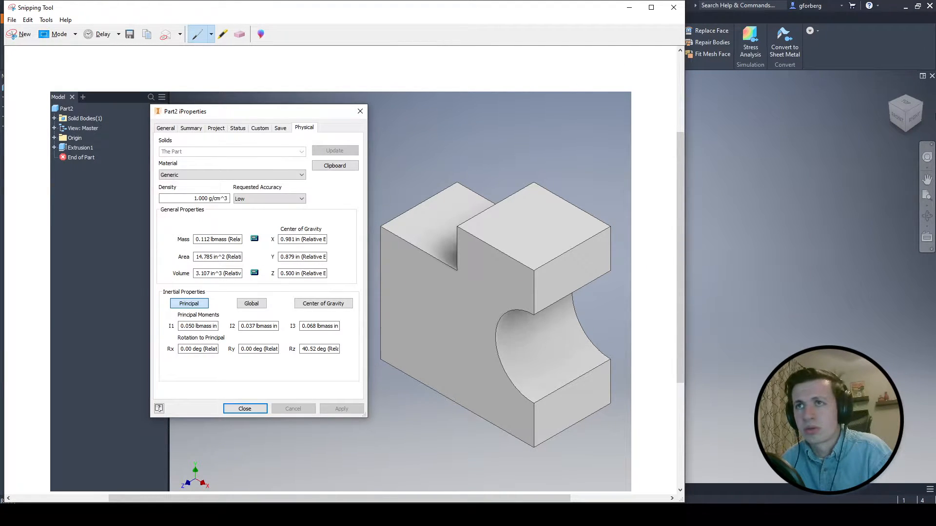
pyautogui.rightClick(486, 145)
pyautogui.click(510, 159)
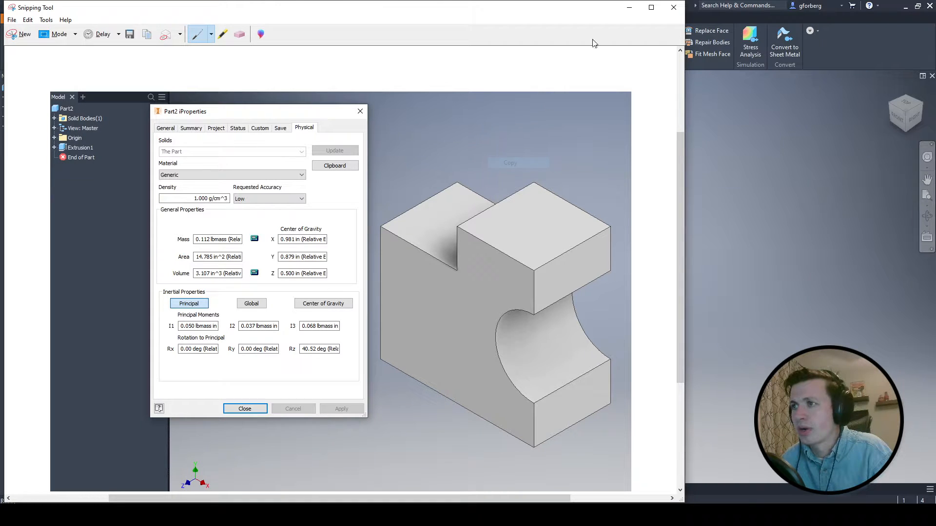
pyautogui.click(629, 9)
# Switch to the Creating a Drawing File presentation, paste the screenshot onto the Macaroni slide, and scale it down over the screenshot placeholder.
pyautogui.moveTo(277, 515)
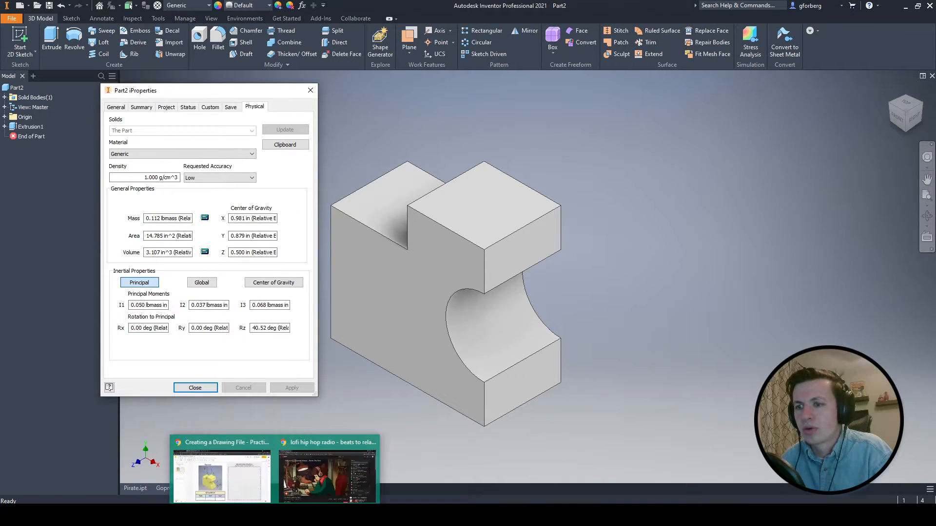
pyautogui.click(221, 470)
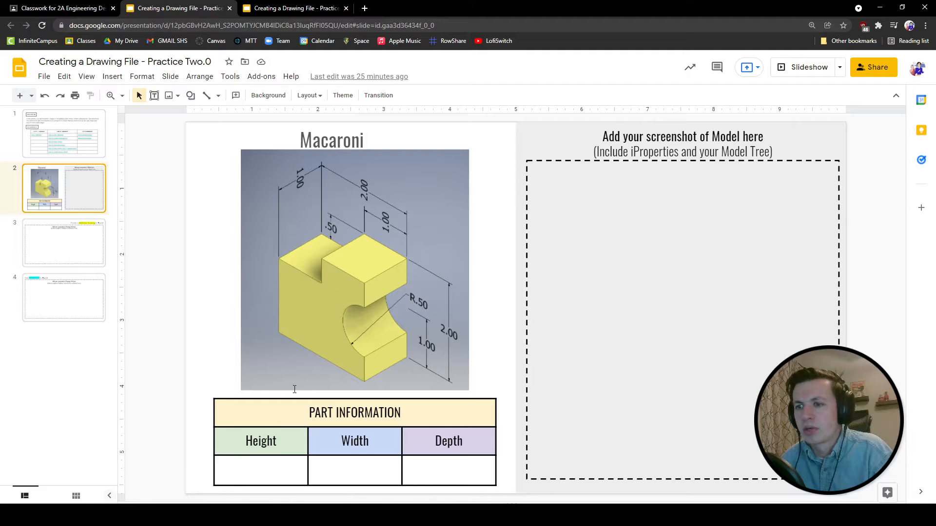
pyautogui.rightClick(558, 228)
pyautogui.click(595, 190)
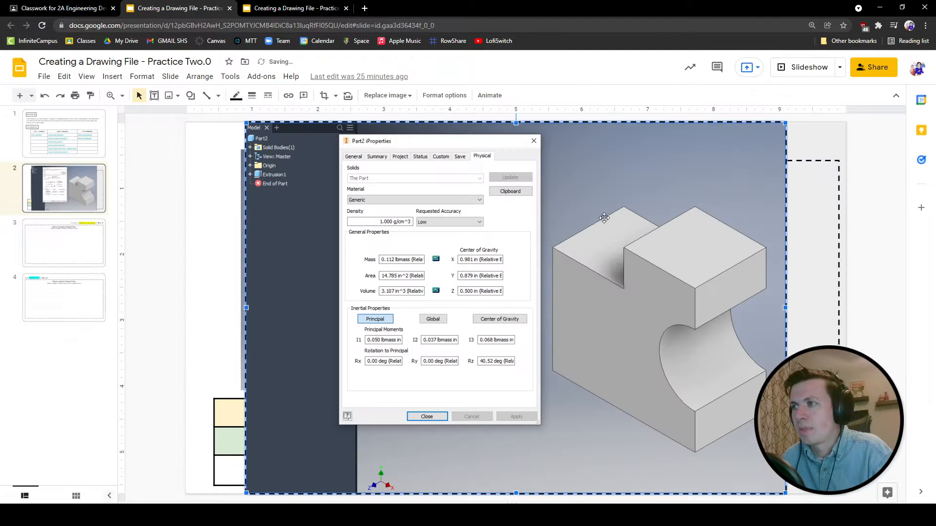
pyautogui.moveTo(247, 123); pyautogui.dragTo(382, 211)
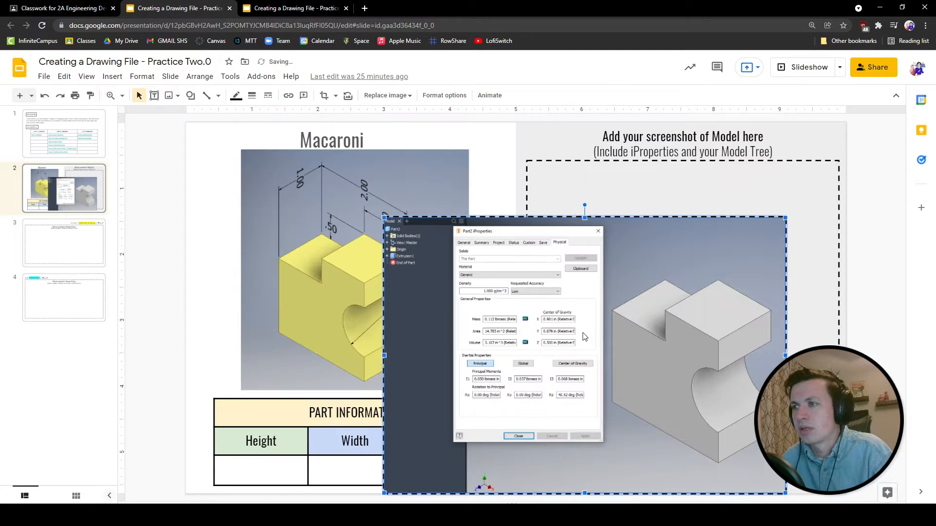
pyautogui.moveTo(580, 337); pyautogui.dragTo(627, 306)
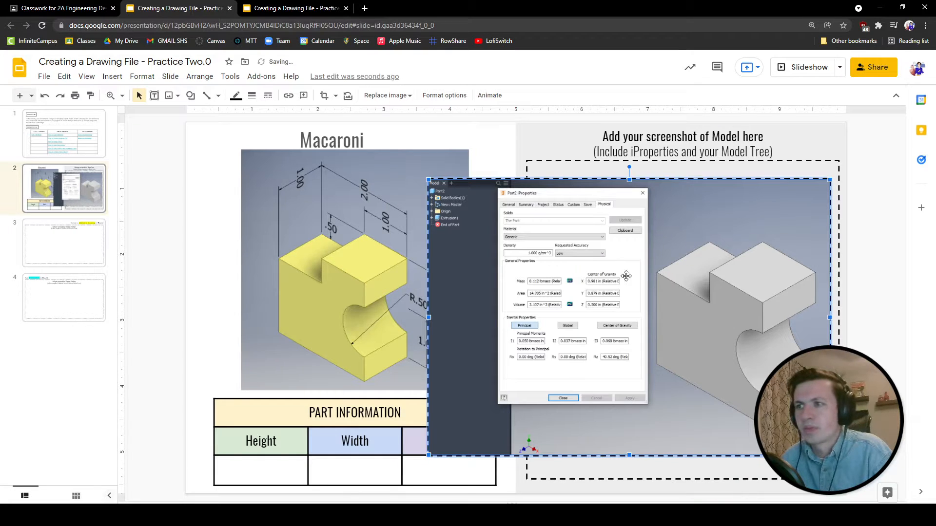
# Display the Sushi multiview drawing slide, and return to Inventor to close the part's iProperties window.
pyautogui.click(45, 242)
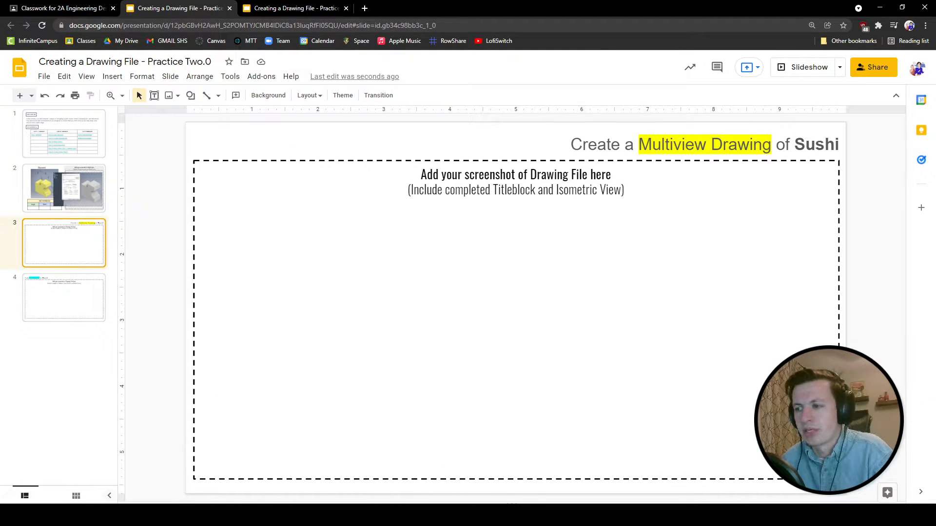
pyautogui.moveTo(513, 515)
pyautogui.click(519, 461)
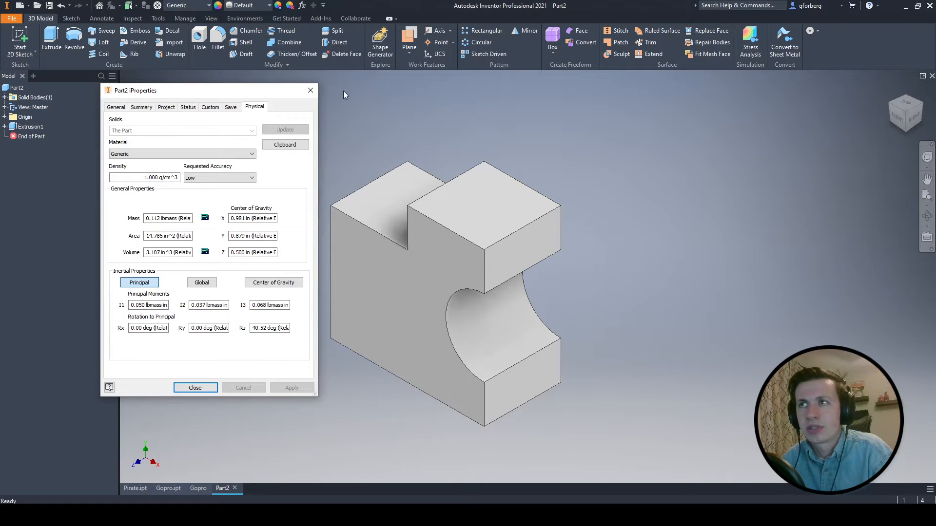
pyautogui.click(310, 91)
# Create a new drawing file from the en-US Stevenson_TitleBlock.idw template.
pyautogui.click(21, 6)
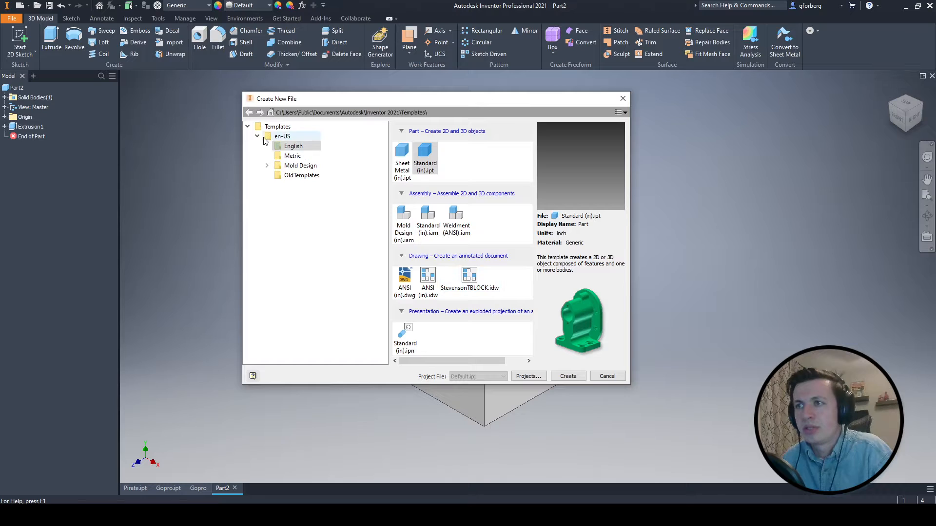
pyautogui.click(288, 137)
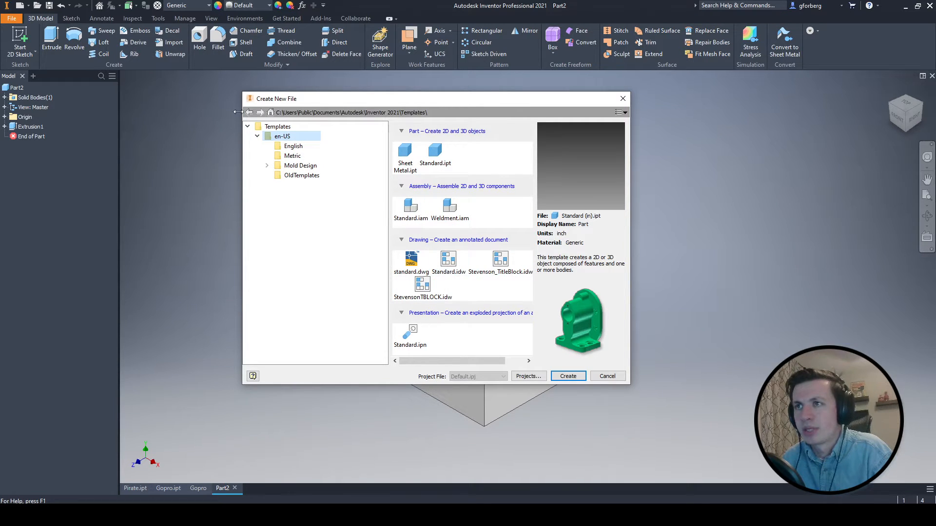
pyautogui.click(502, 263)
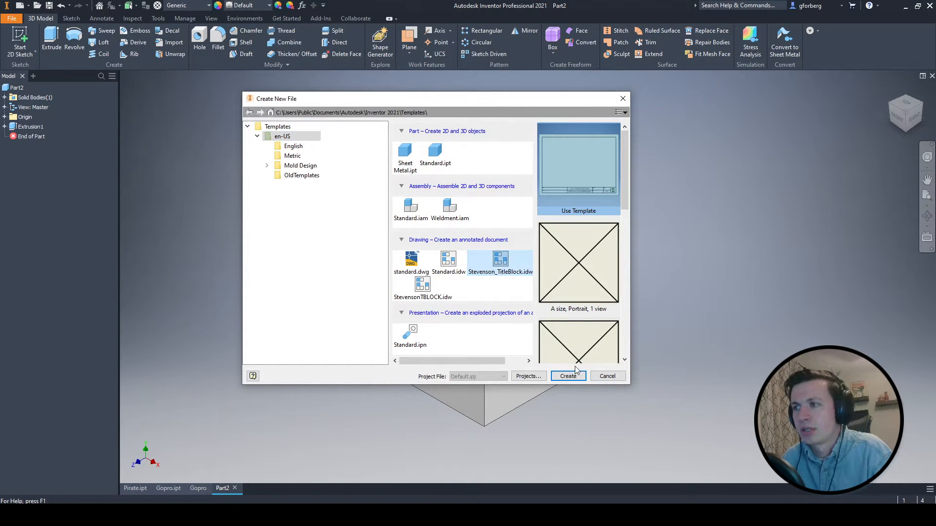
pyautogui.click(578, 381)
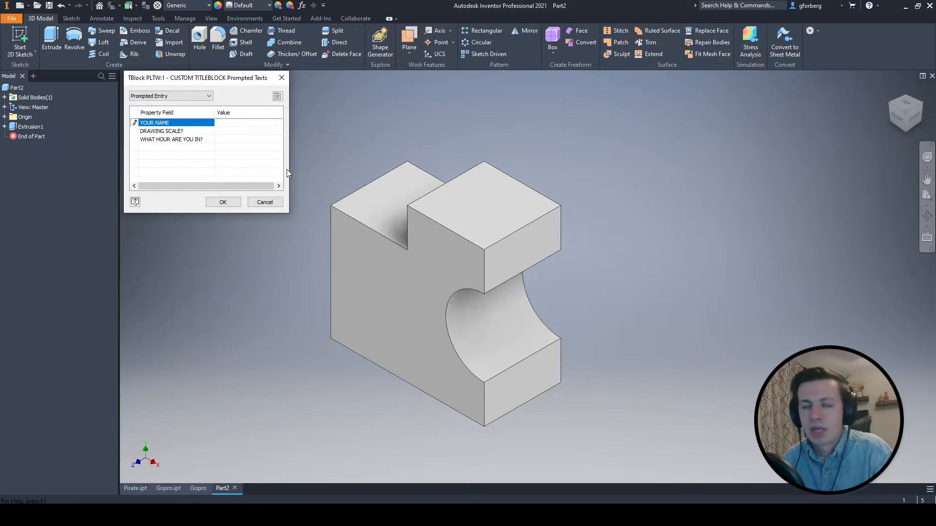
# Fill in the title block prompts with the author's name, drawing scale 2:1 and hour 123456789, and accept the style conflict.
pyautogui.write('FORBERG')
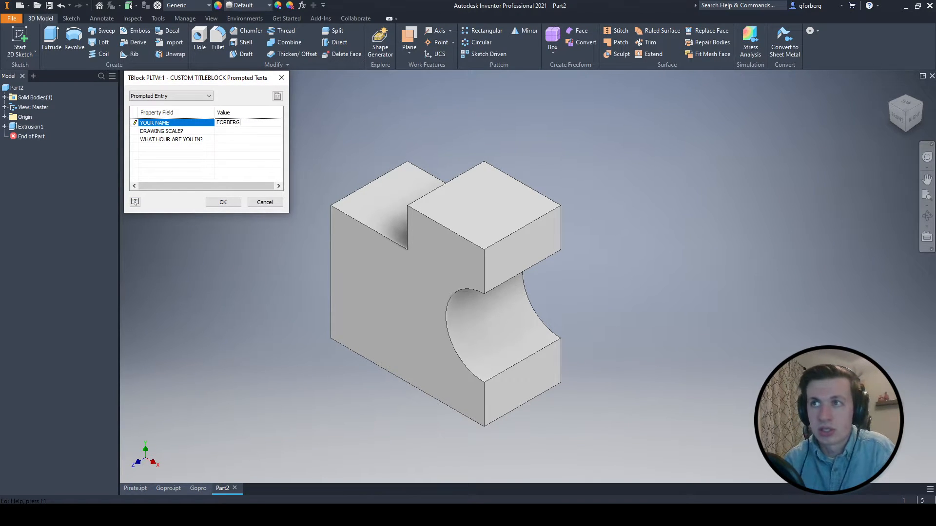
pyautogui.click(244, 129)
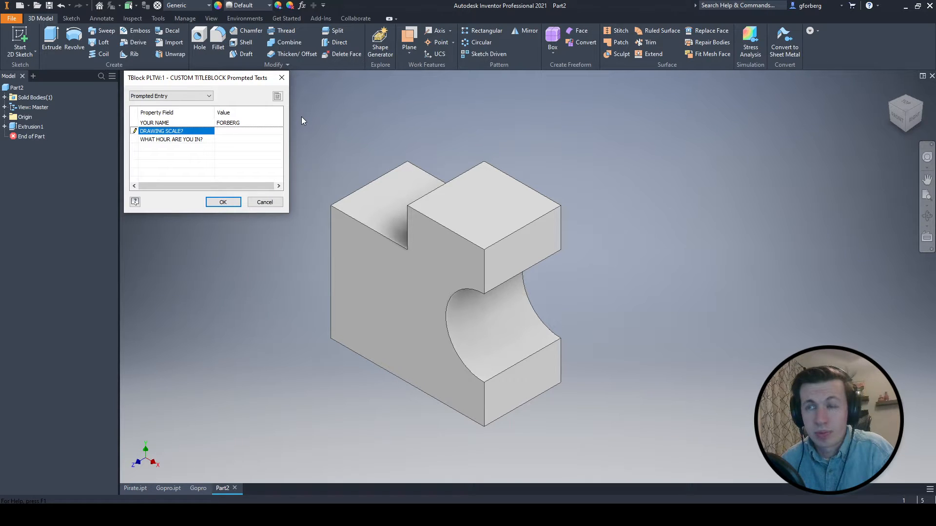
pyautogui.write('2:1')
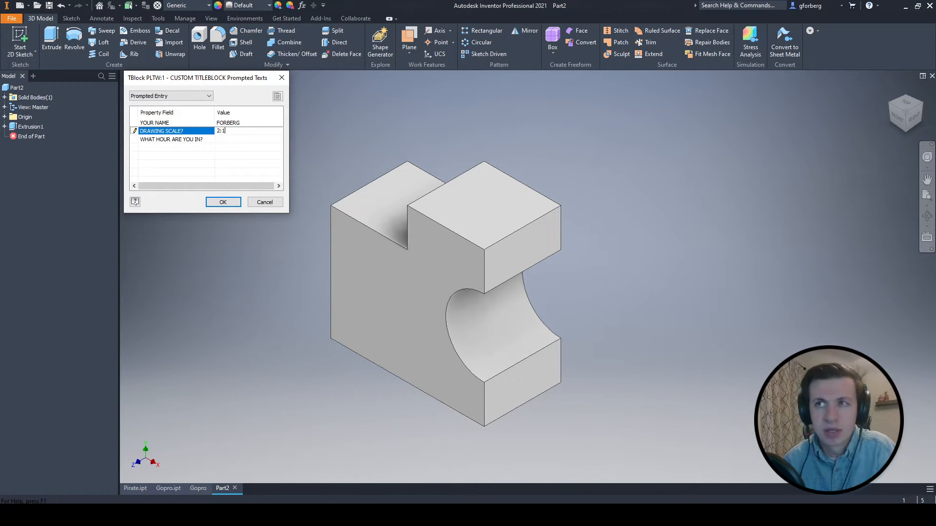
pyautogui.click(241, 141)
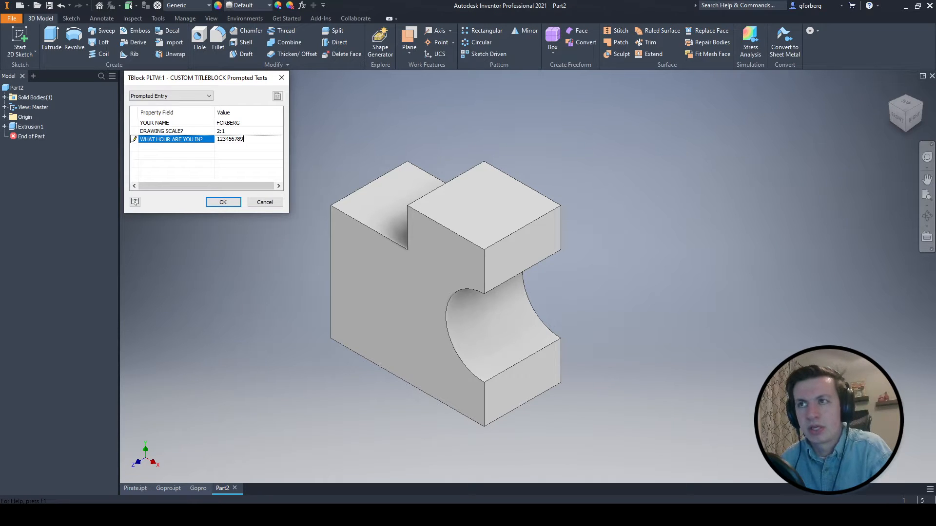
pyautogui.click(224, 202)
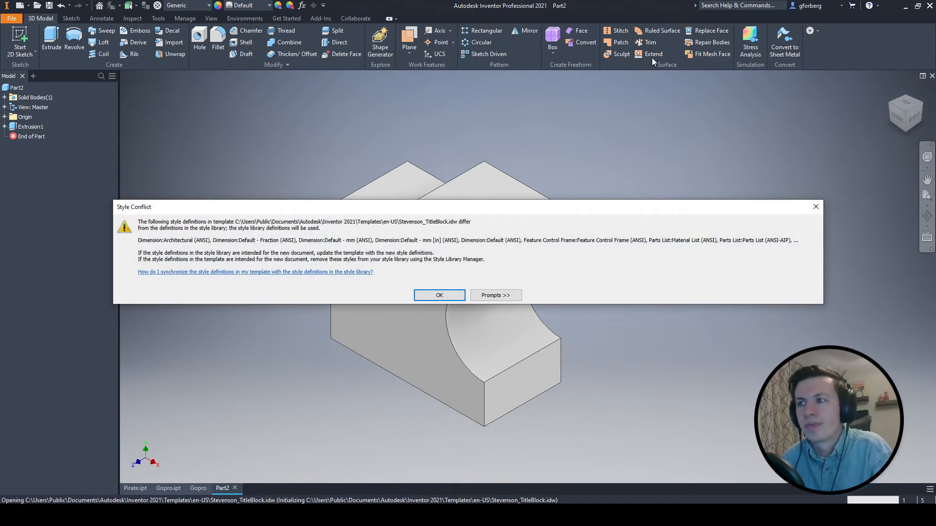
pyautogui.click(439, 295)
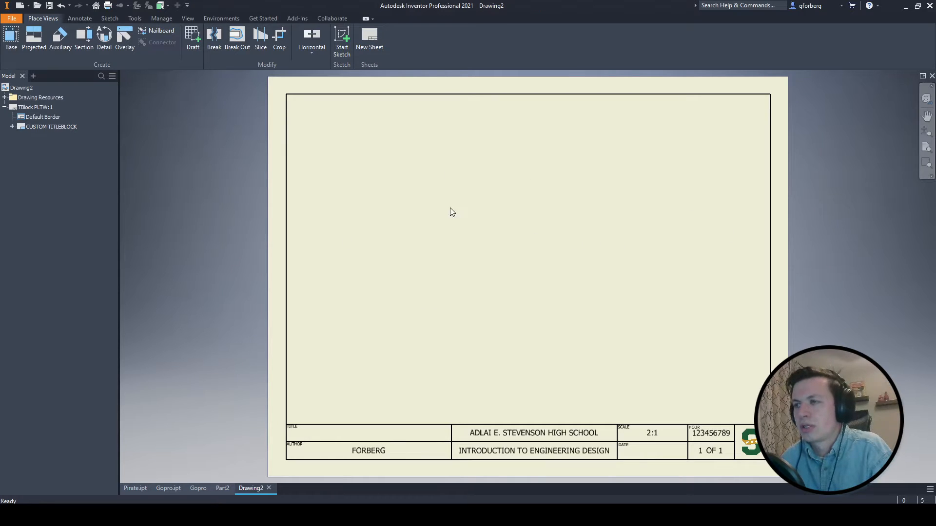
# Start a base view of the part and save the part file as mAC on the Desktop.
pyautogui.click(11, 39)
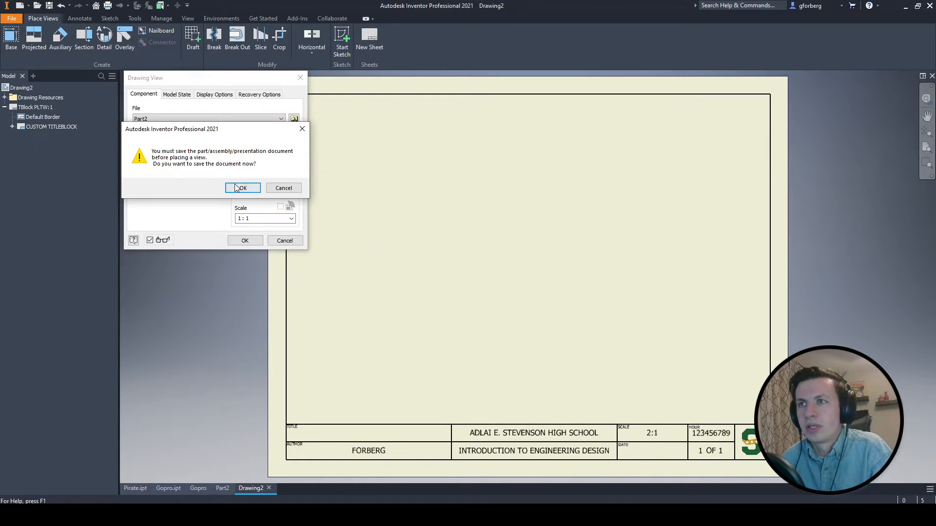
pyautogui.click(242, 188)
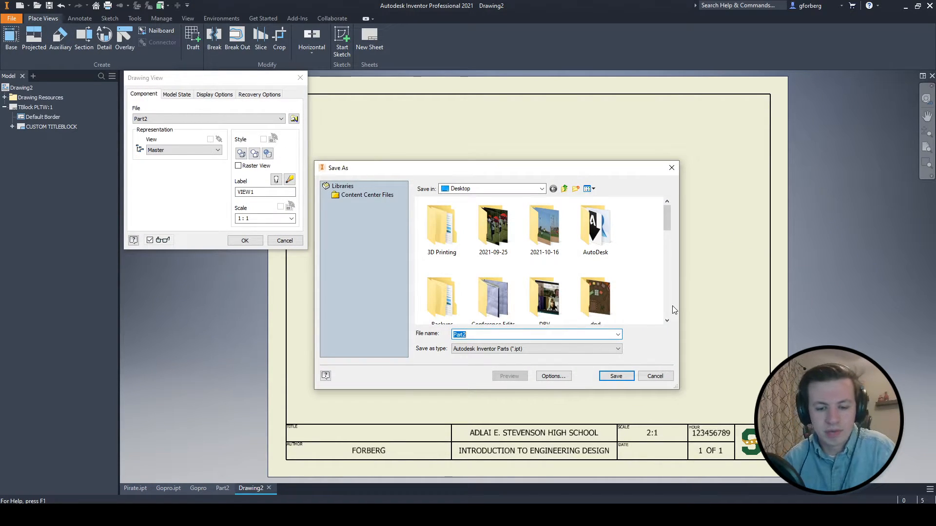
pyautogui.write('mAC')
pyautogui.press('Return')
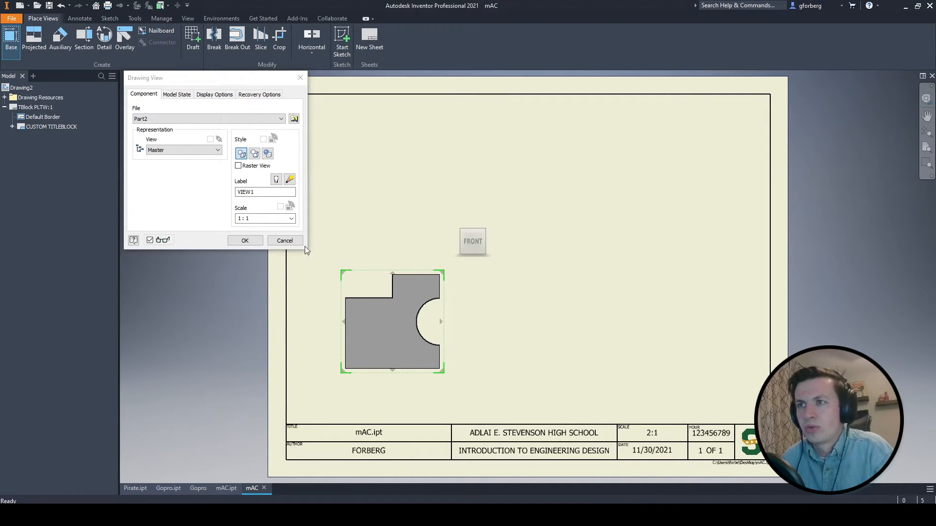
# Set the front base view's scale to 1:1 and move the view to the lower-left area of the sheet.
pyautogui.click(292, 219)
pyautogui.click(258, 255)
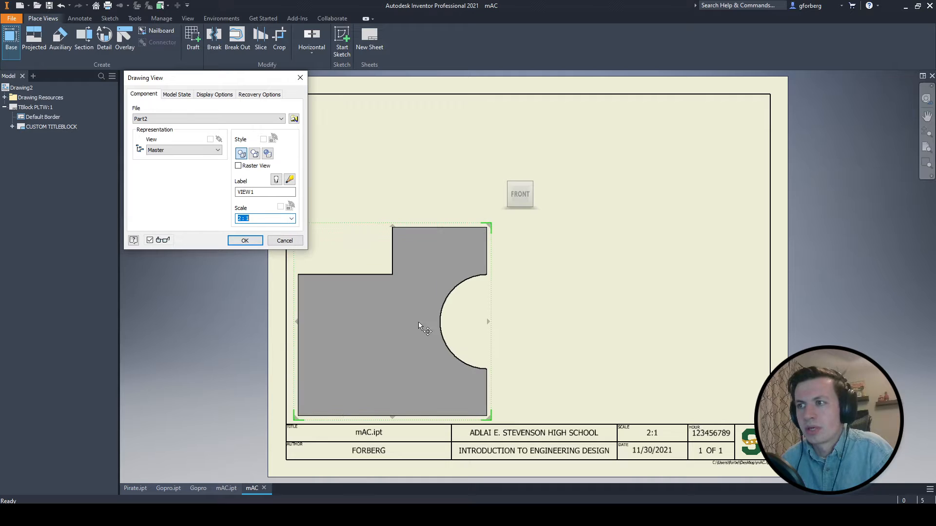
pyautogui.click(291, 218)
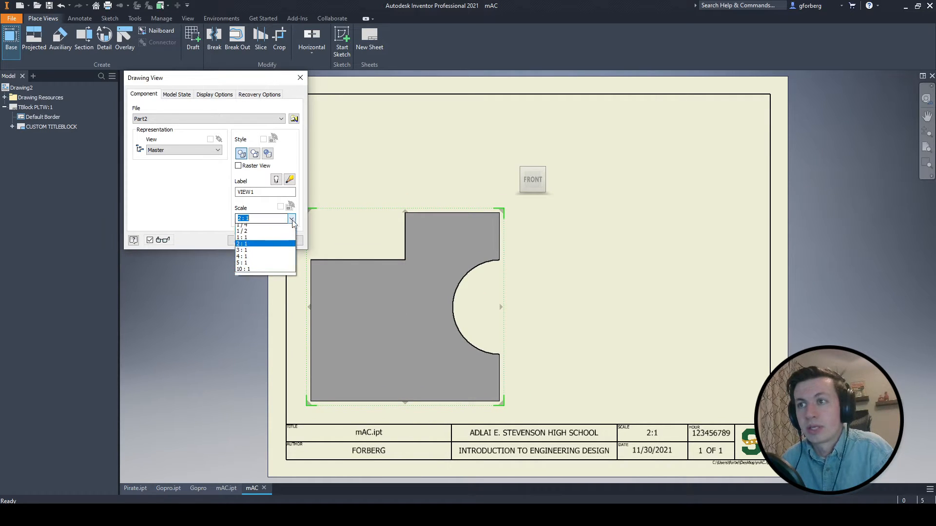
pyautogui.click(257, 252)
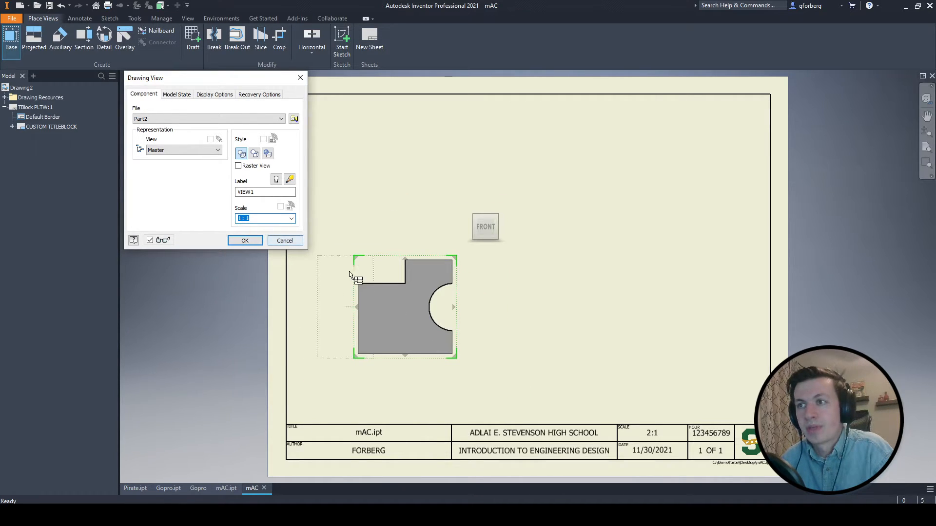
pyautogui.moveTo(406, 261); pyautogui.dragTo(362, 307)
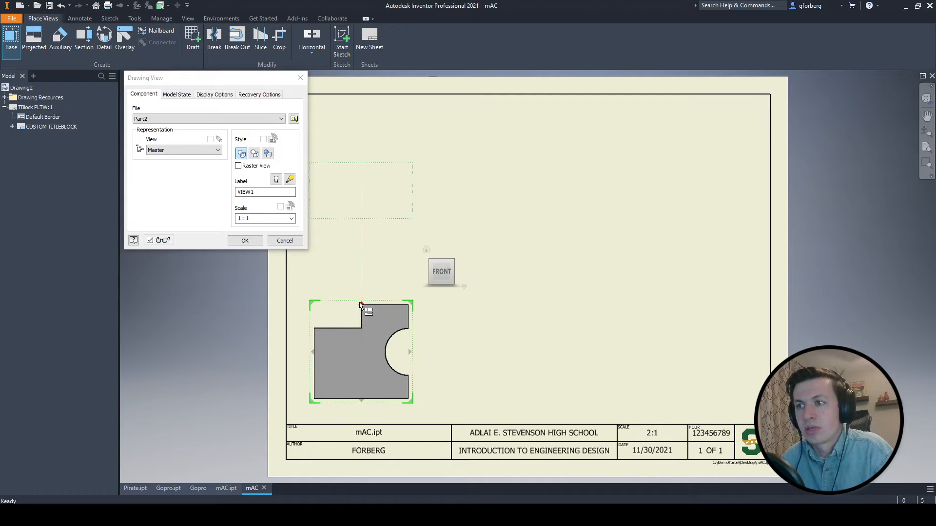
# Project the top, right-side and isometric views from the front view and complete the view placement.
pyautogui.click(362, 306)
pyautogui.click(409, 352)
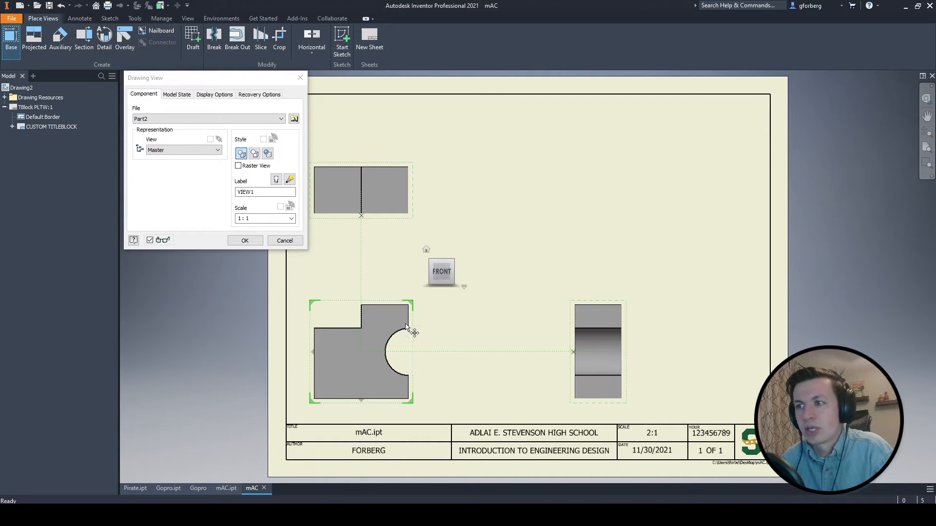
pyautogui.click(413, 306)
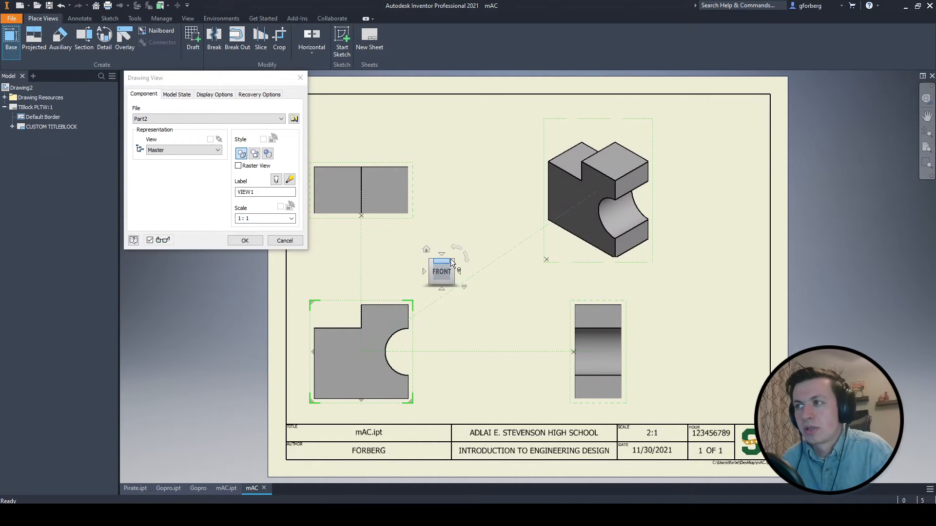
pyautogui.click(245, 240)
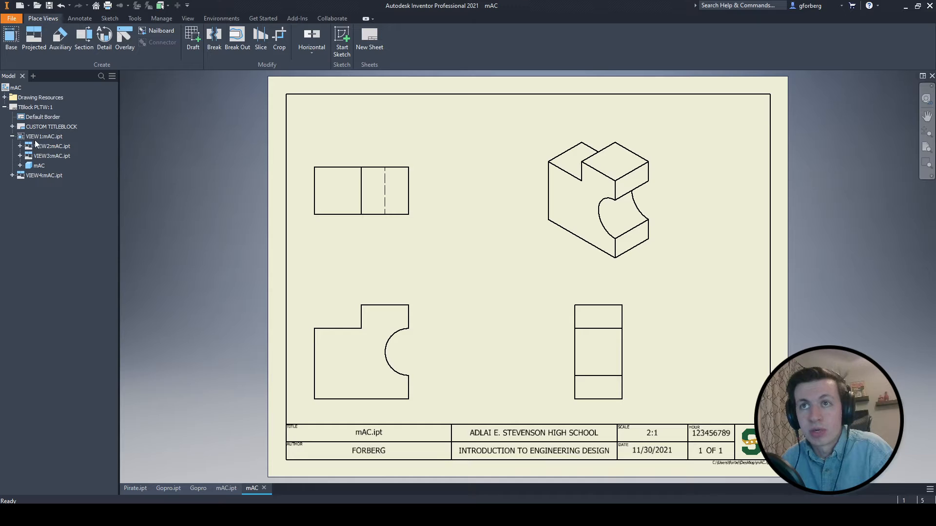
# Edit the custom title block's field text to set the drawing scale to 1:1.
pyautogui.click(12, 127)
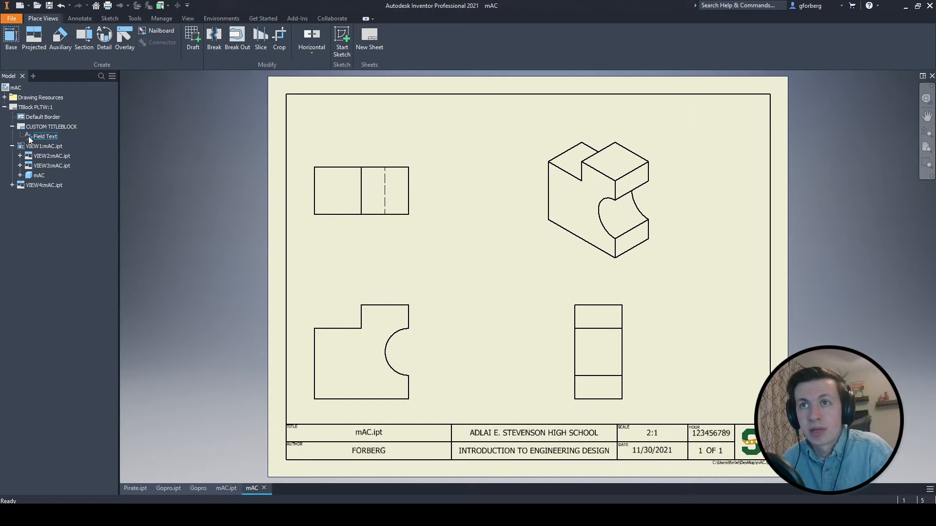
pyautogui.doubleClick(28, 136)
pyautogui.scroll(-2, 223, 155)
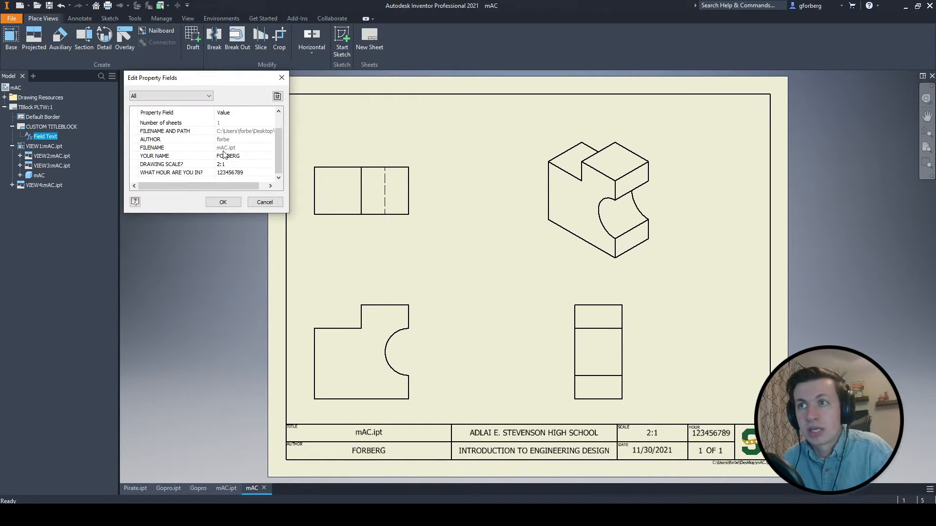
pyautogui.click(219, 166)
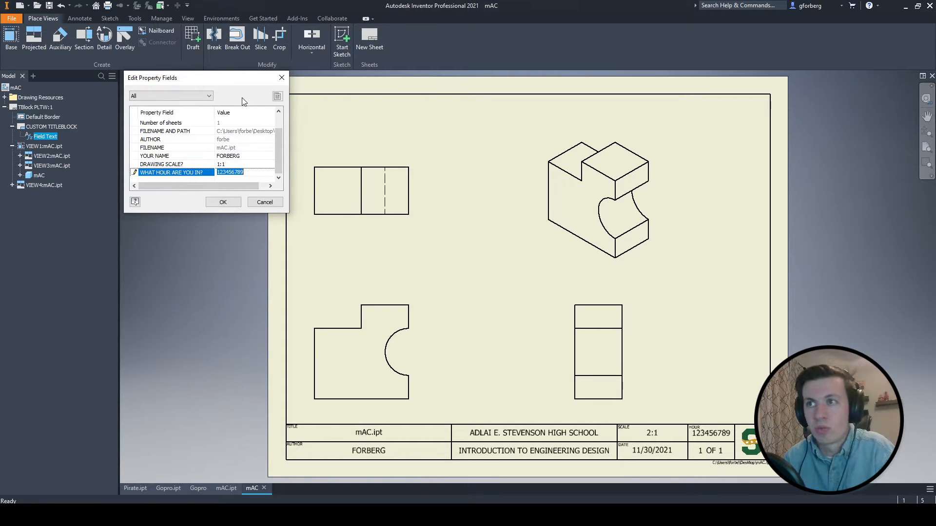
pyautogui.click(232, 203)
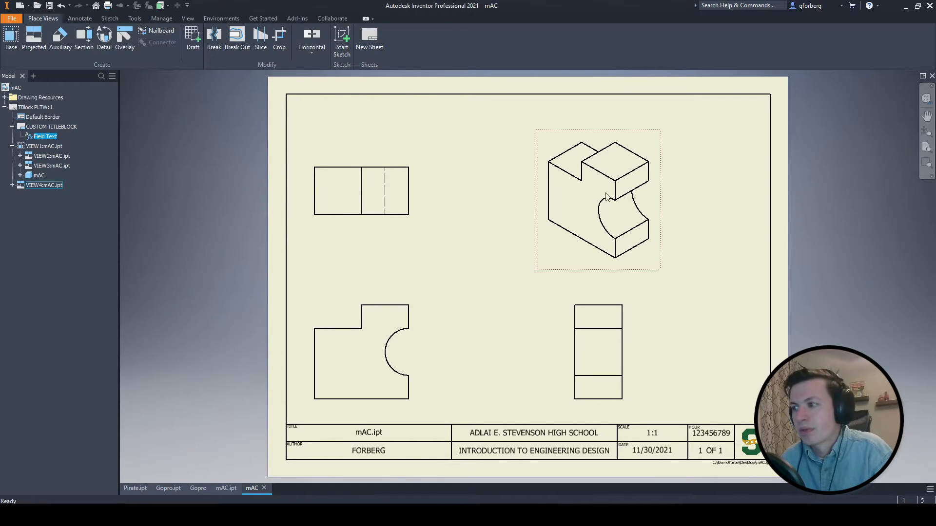
# Move the isometric view to the sheet's upper-right corner, and give it shaded style with a visible ISOMETRIC label.
pyautogui.moveTo(653, 146); pyautogui.dragTo(733, 150)
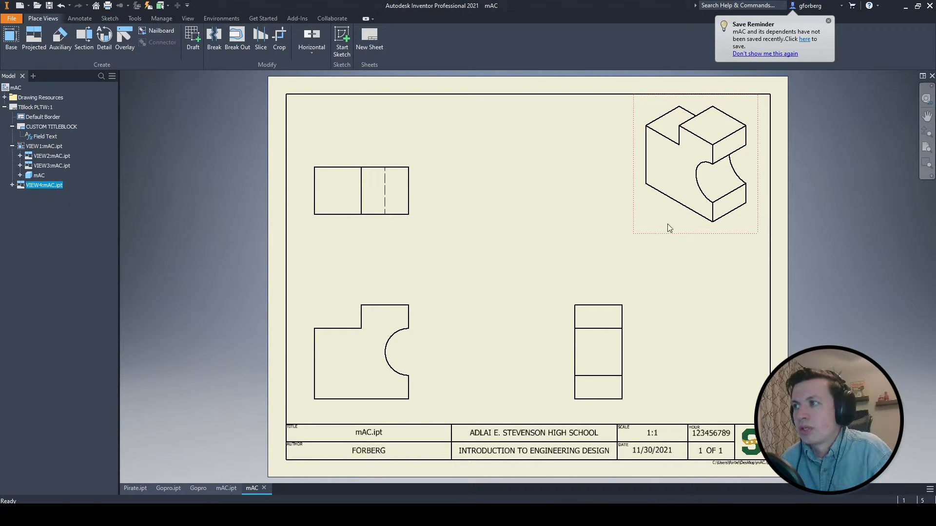
pyautogui.doubleClick(671, 237)
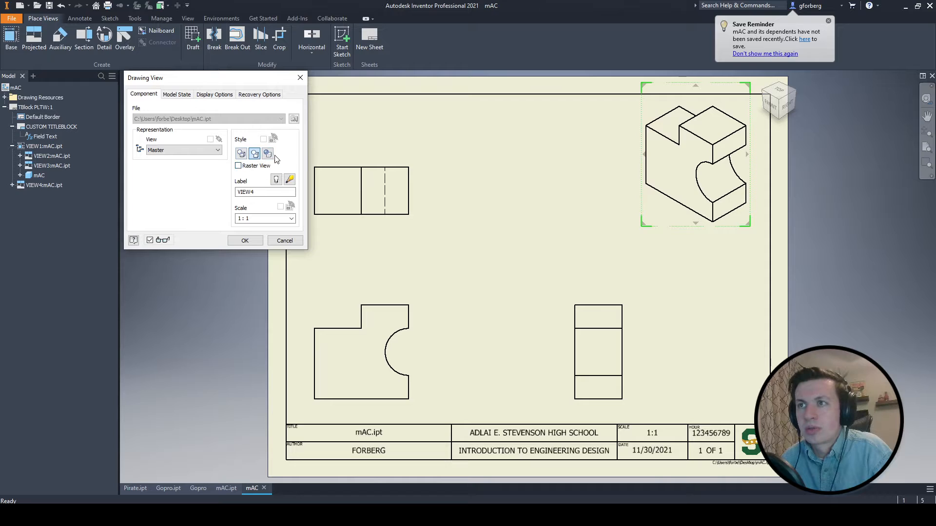
pyautogui.click(276, 179)
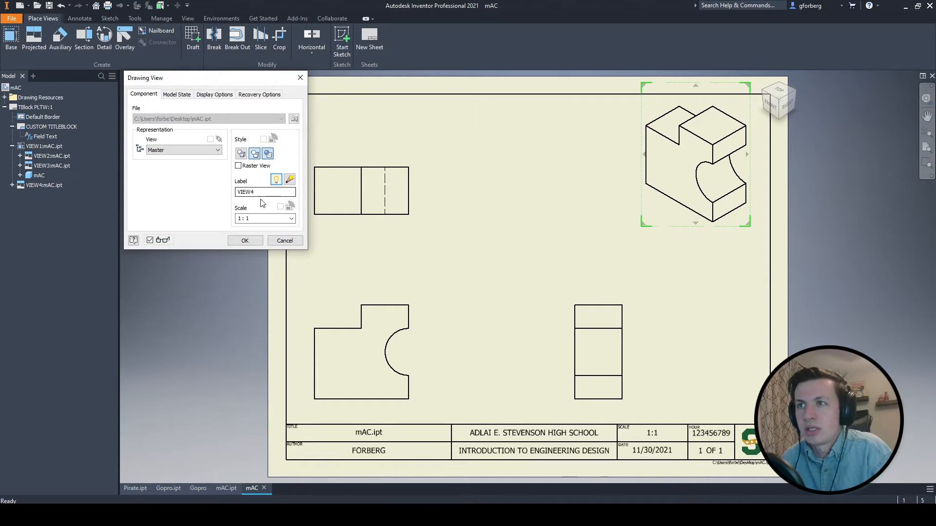
pyautogui.doubleClick(241, 193)
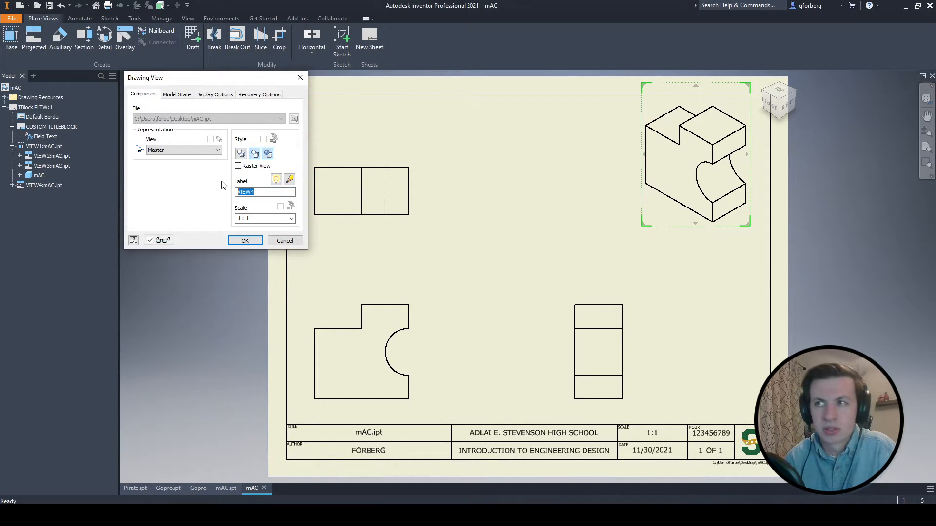
pyautogui.write('is')
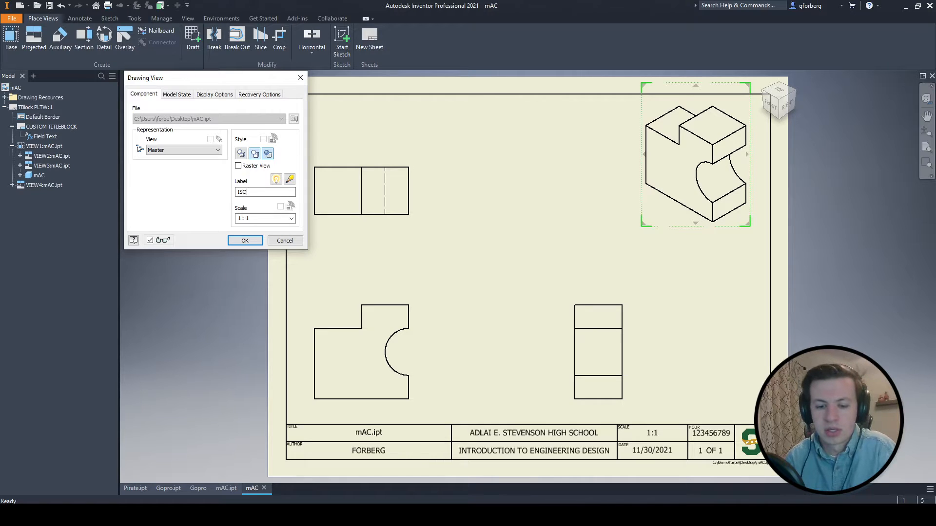
pyautogui.press('Return')
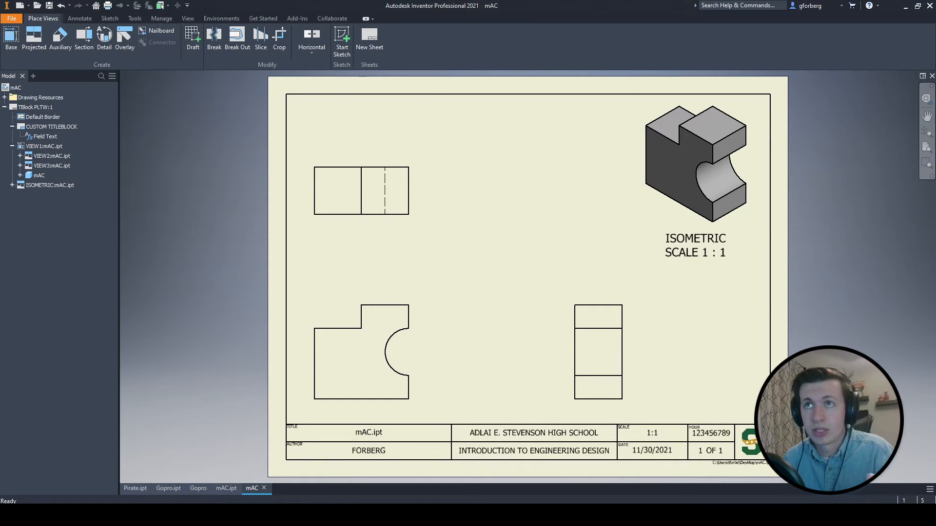
# Add a center mark to the semicircular cutout's arc in the front view.
pyautogui.click(92, 20)
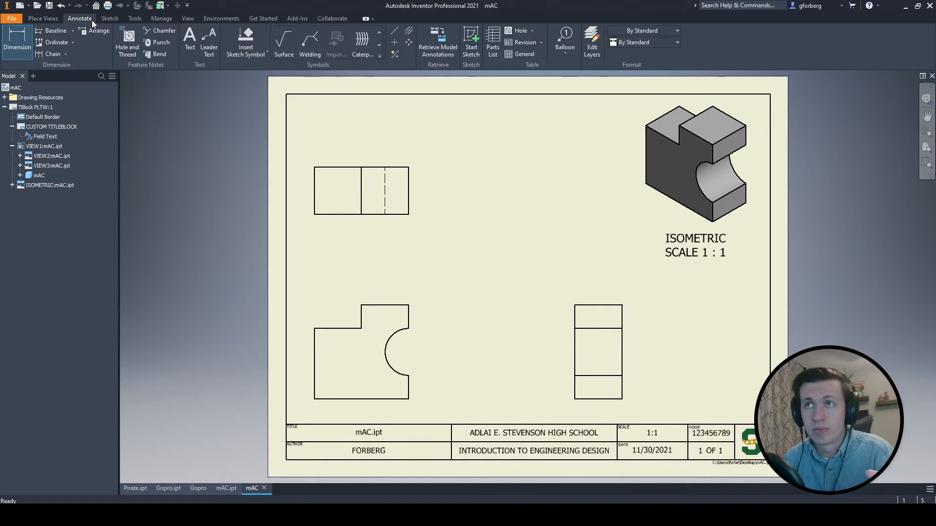
pyautogui.click(395, 43)
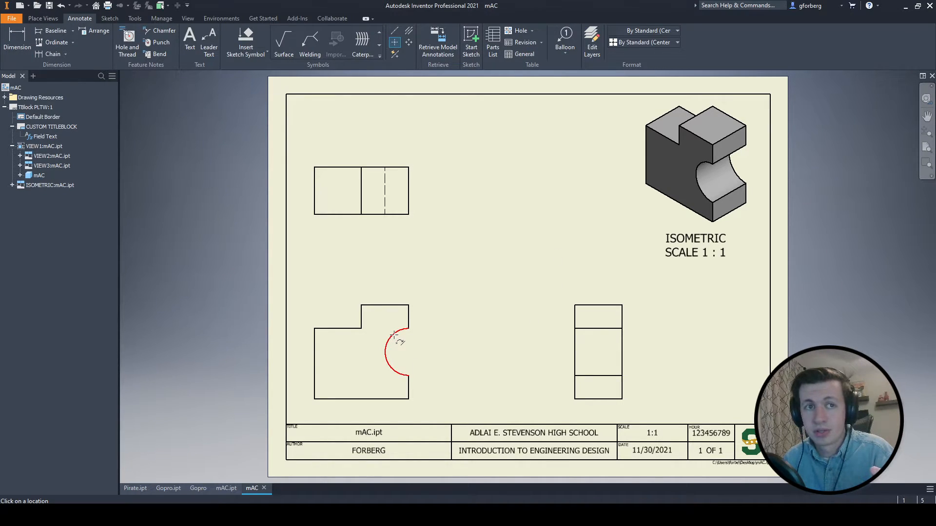
pyautogui.click(394, 336)
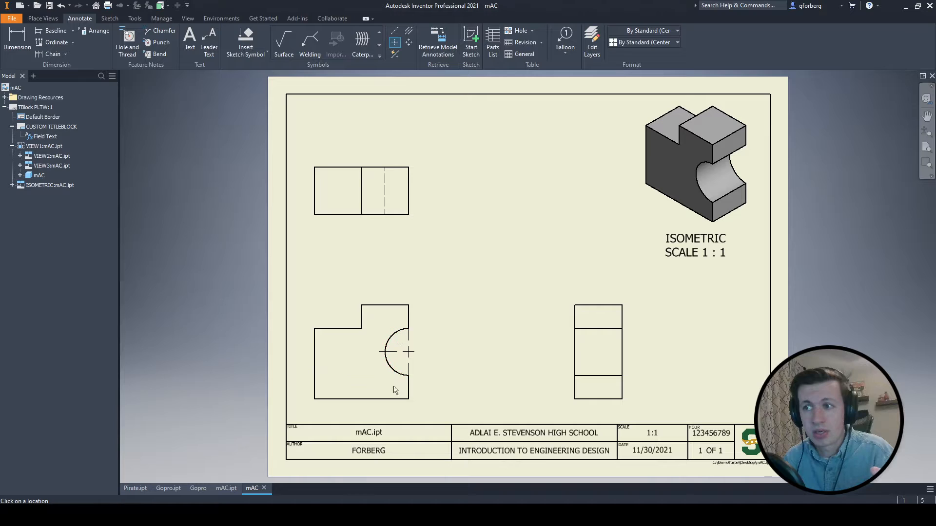
# Add a bisector centerline through the right-side view, midway between the cutout's upper and lower edges.
pyautogui.click(410, 352)
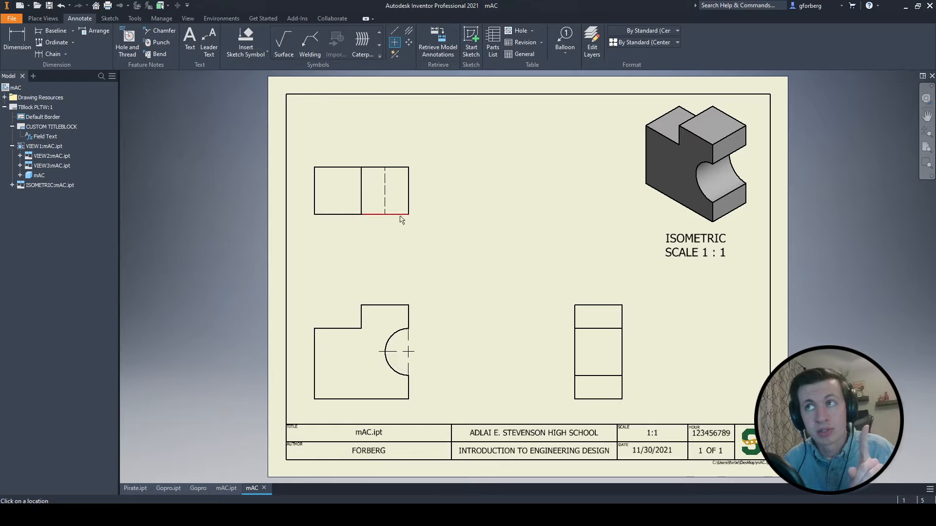
pyautogui.click(410, 31)
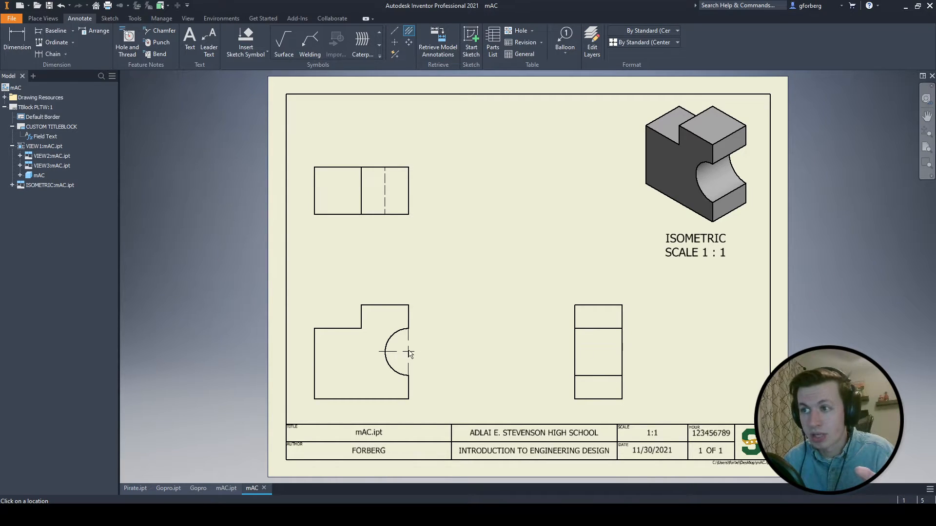
pyautogui.click(599, 376)
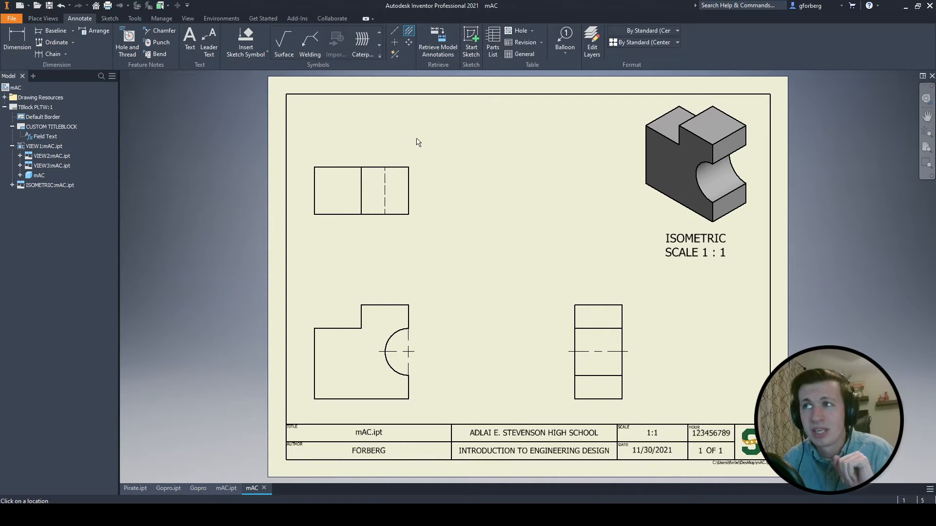
pyautogui.click(394, 30)
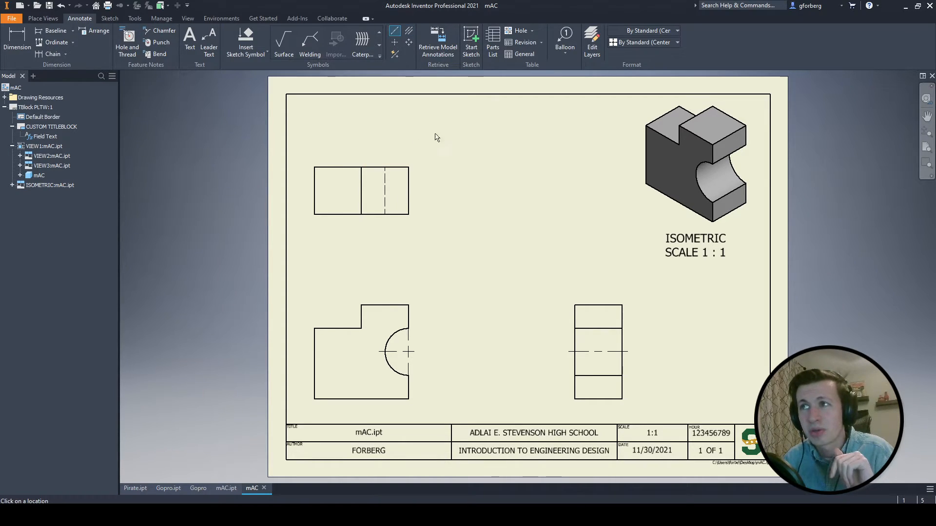
pyautogui.click(406, 167)
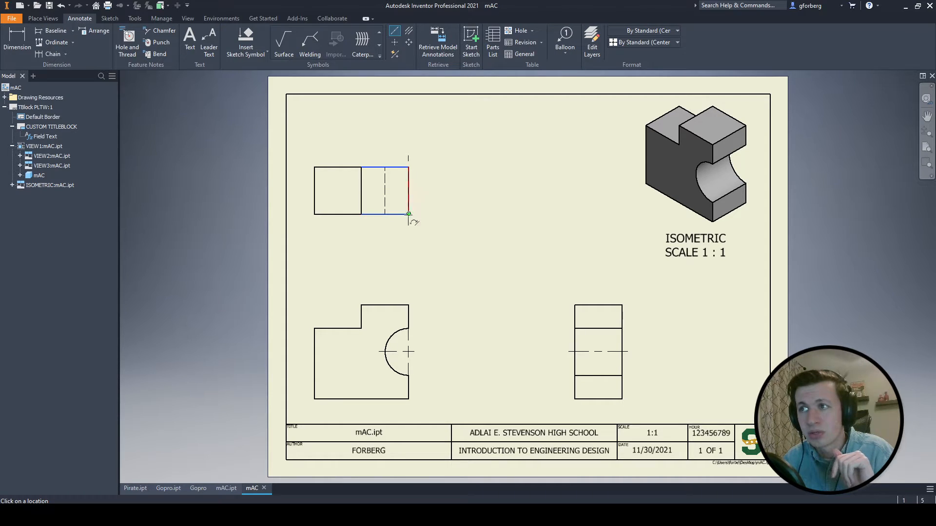
pyautogui.press('Escape')
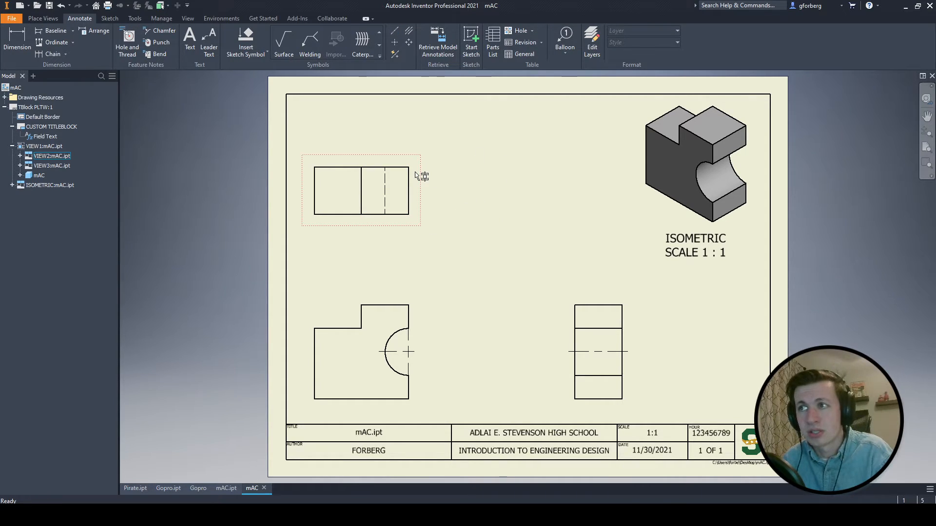
# Create a centerline along the top view's right edge, running from its upper corner to its lower corner.
pyautogui.click(394, 30)
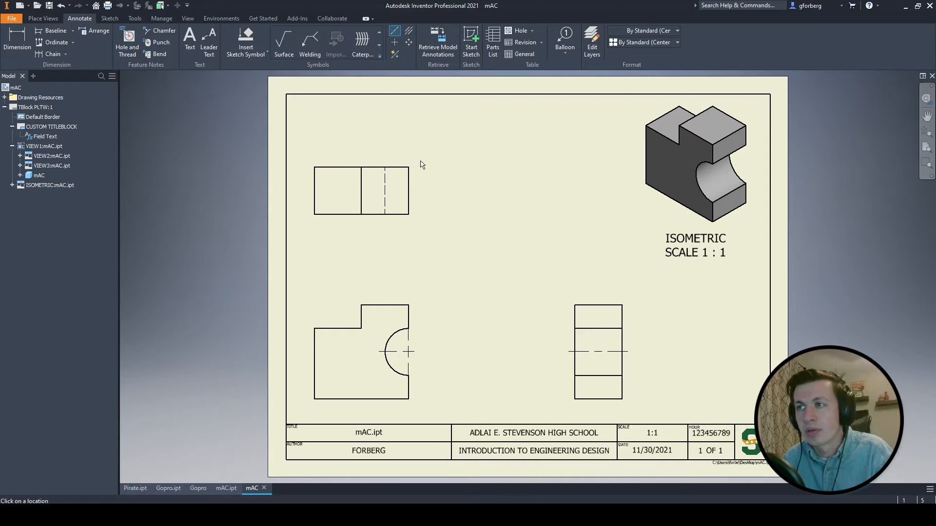
pyautogui.click(407, 168)
pyautogui.click(409, 214)
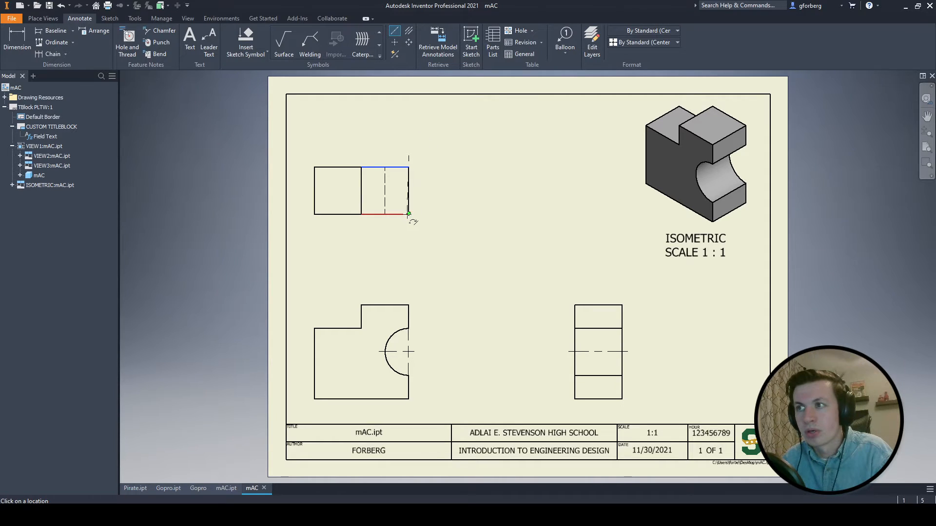
pyautogui.rightClick(437, 210)
pyautogui.click(471, 209)
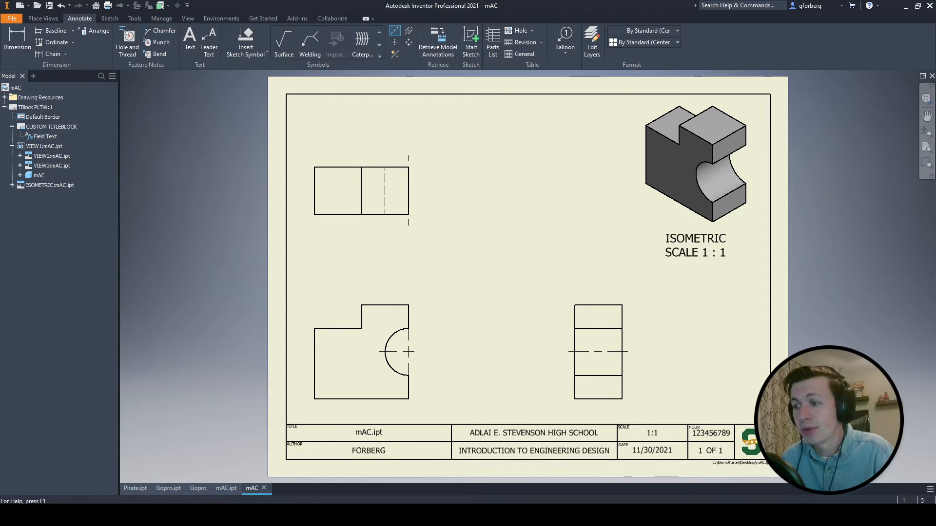
# Switch to Snipping Tool, capture the whole drawing sheet and copy the snip.
pyautogui.hotkey('alt', 'Tab')
pyautogui.click(19, 34)
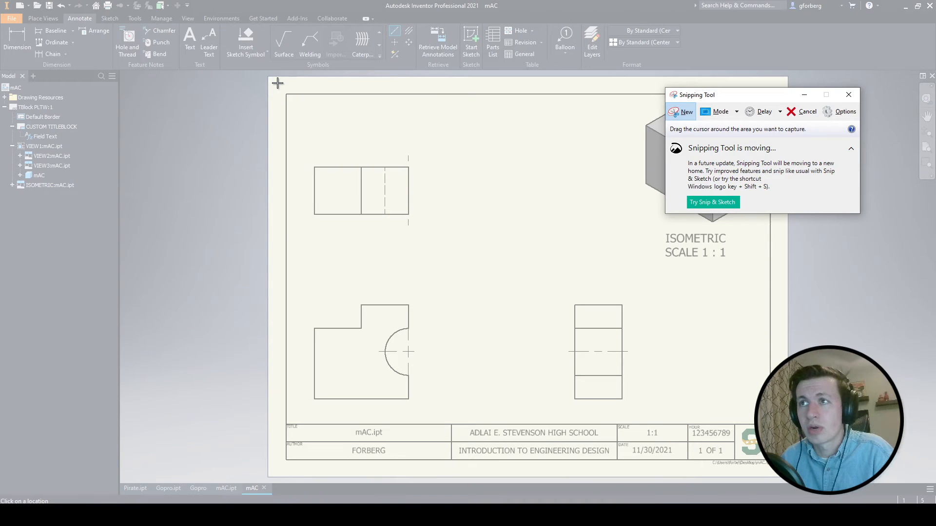
pyautogui.moveTo(277, 83)
pyautogui.mouseDown()
pyautogui.moveTo(466, 293)
pyautogui.moveTo(781, 476)
pyautogui.mouseUp()
pyautogui.rightClick(563, 295)
pyautogui.click(563, 296)
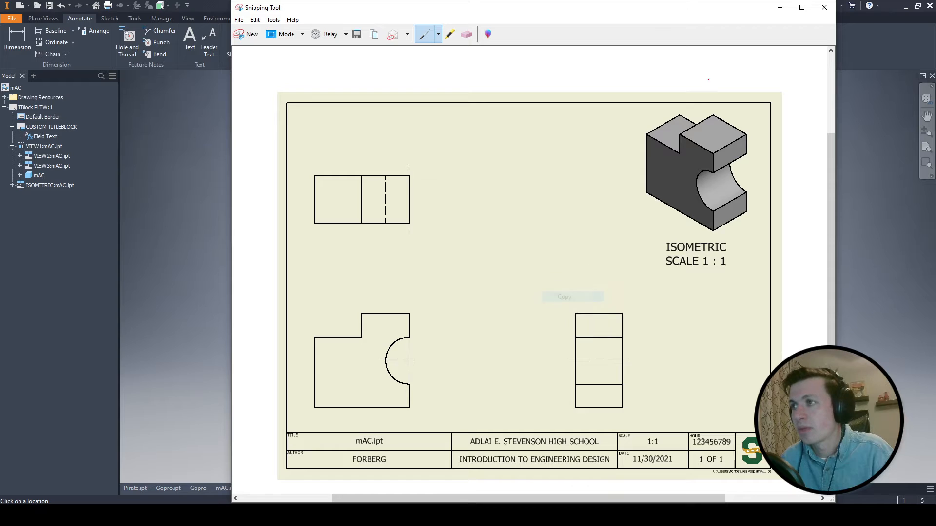
pyautogui.click(779, 7)
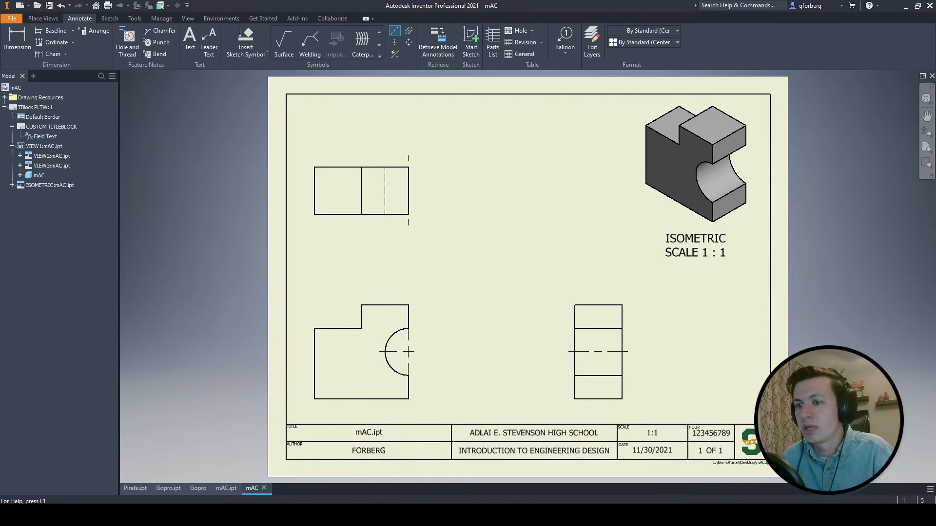
# Paste the snip onto the Multiview Drawing slide in Google Slides, scale it down and position it over the dashed frame.
pyautogui.click(251, 496)
pyautogui.rightClick(349, 209)
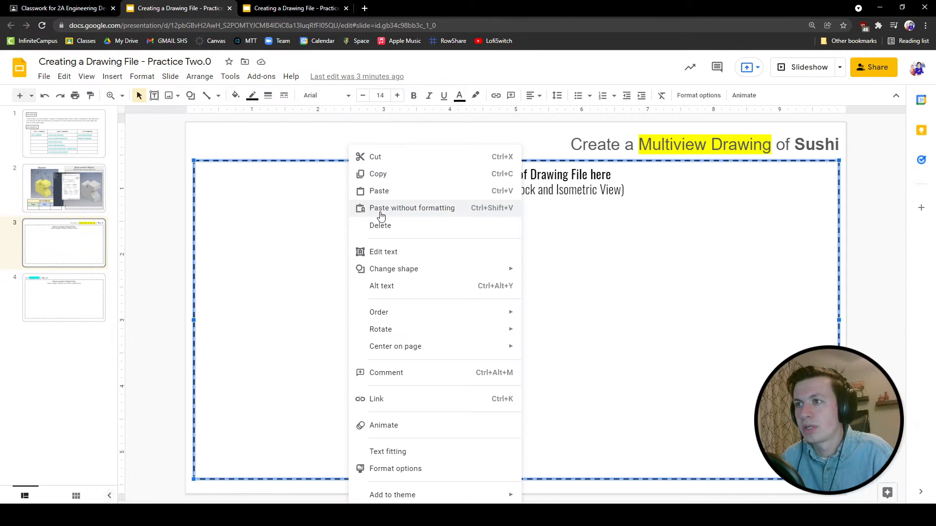
pyautogui.click(380, 190)
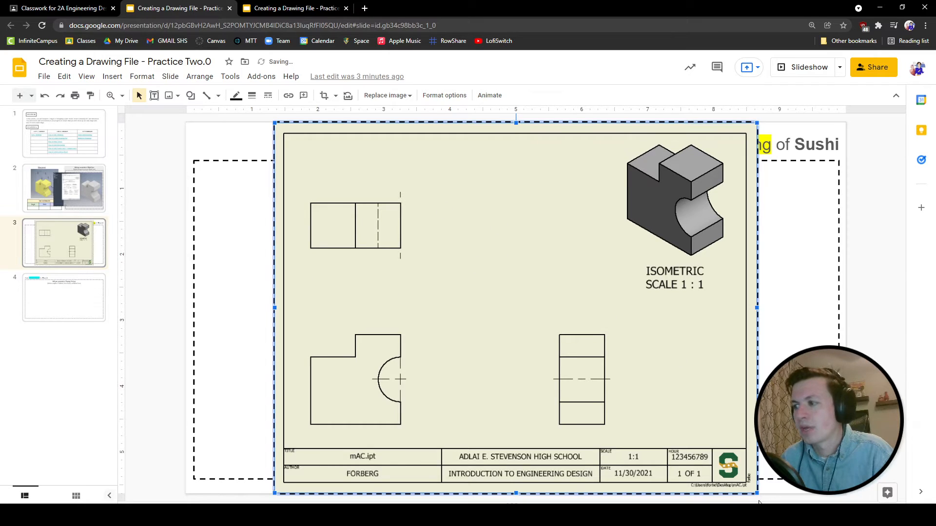
pyautogui.moveTo(756, 494)
pyautogui.mouseDown()
pyautogui.moveTo(706, 434)
pyautogui.moveTo(704, 455)
pyautogui.mouseUp()
pyautogui.moveTo(504, 297); pyautogui.dragTo(522, 313)
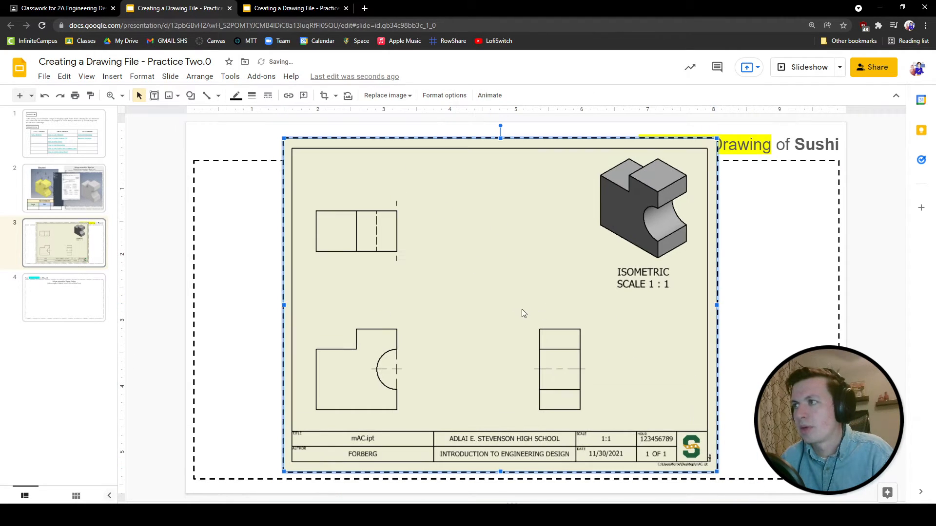
# On the Macaroni slide, move the model screenshot to the right to uncover the reference picture's dimensions.
pyautogui.click(63, 298)
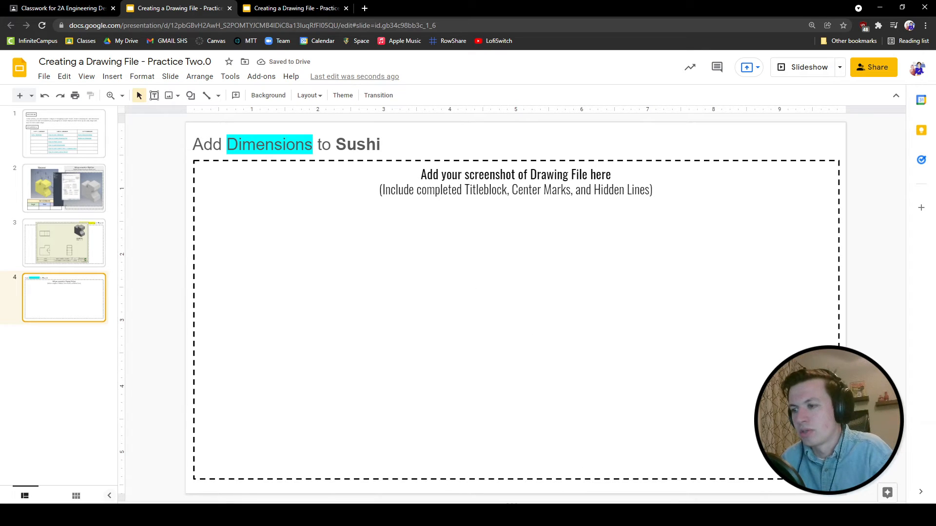
pyautogui.click(62, 204)
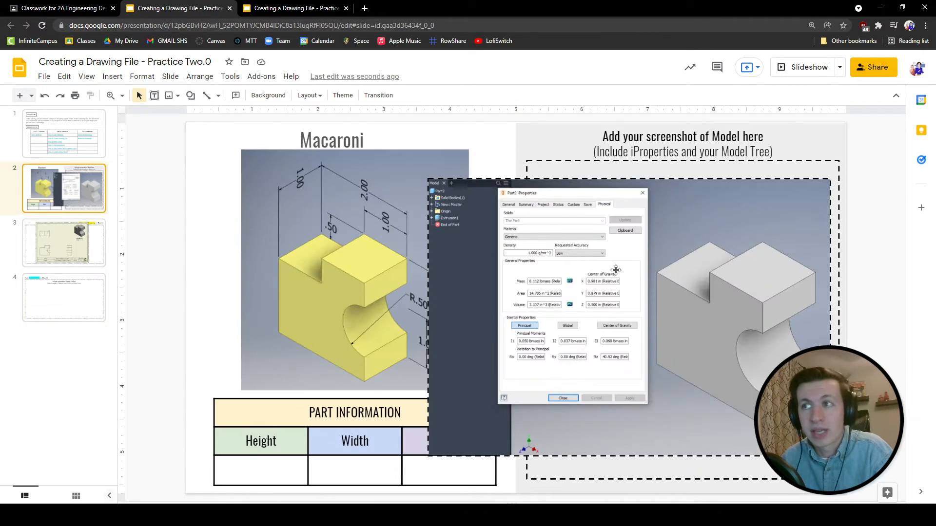
pyautogui.click(660, 272)
pyautogui.moveTo(664, 272); pyautogui.dragTo(674, 273)
pyautogui.moveTo(516, 291); pyautogui.dragTo(540, 291)
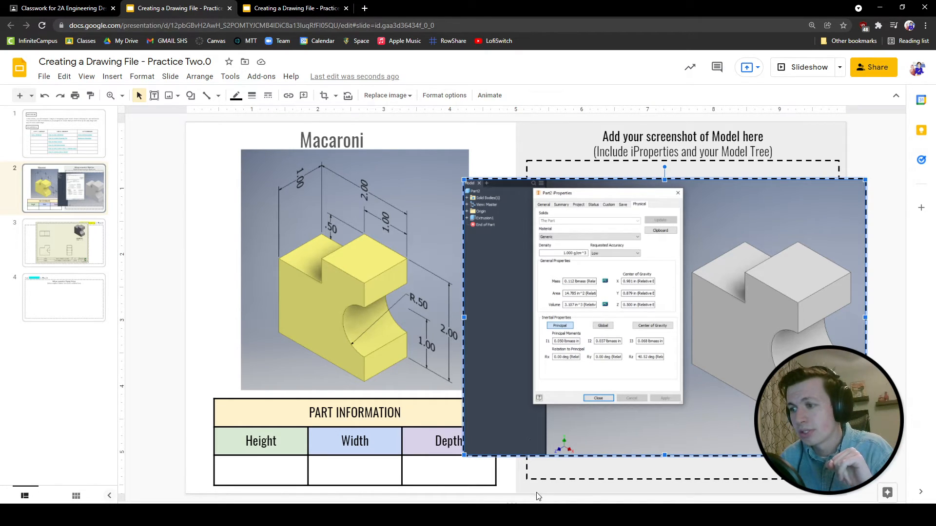
# Switch back to Inventor and dimension the front view's overall width, placing the dimension above the view.
pyautogui.hotkey('alt', 'Tab')
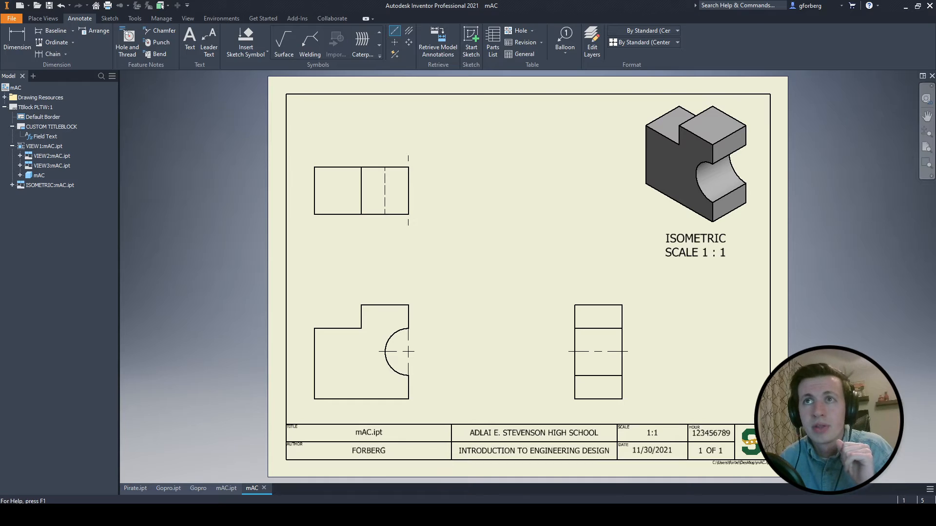
pyautogui.click(25, 42)
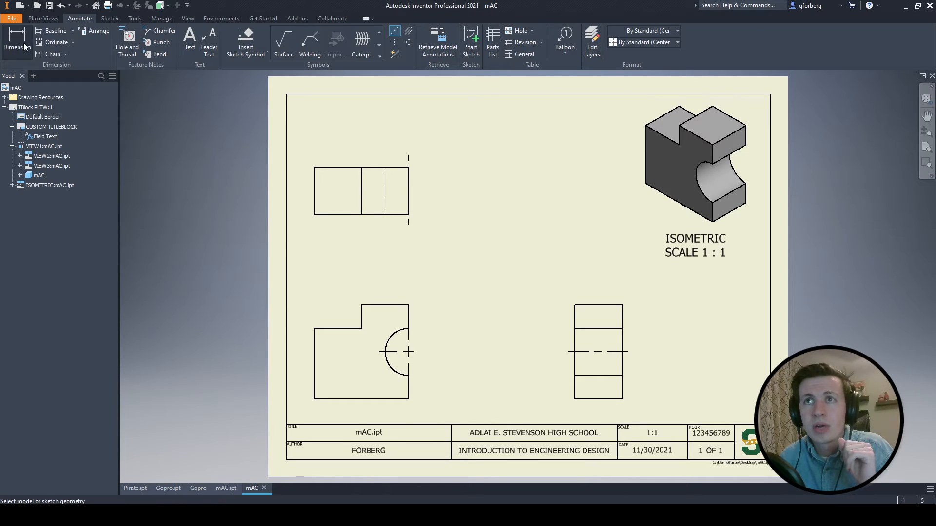
pyautogui.click(314, 352)
pyautogui.click(408, 316)
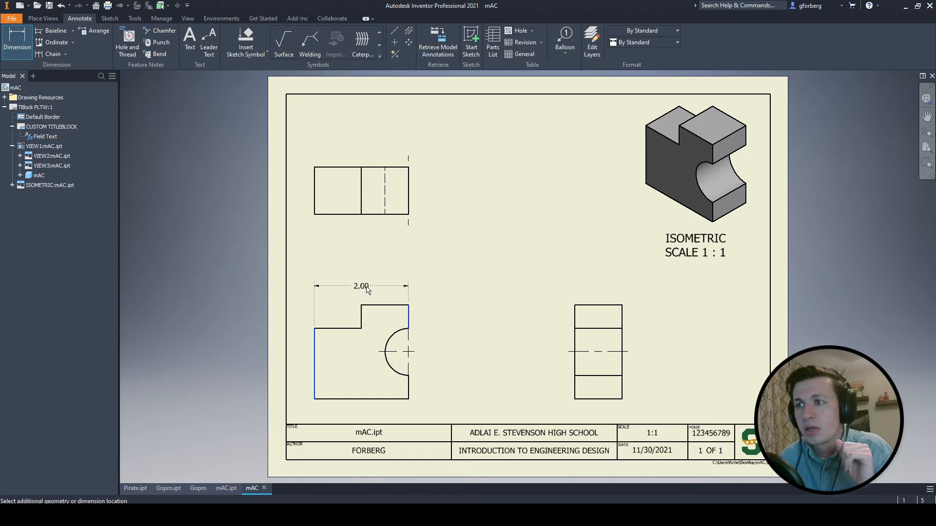
pyautogui.click(366, 282)
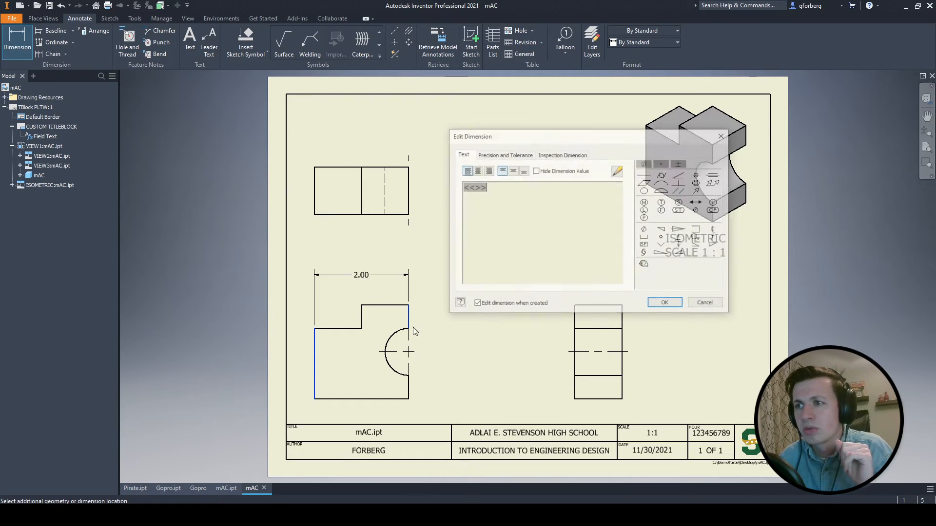
pyautogui.click(656, 303)
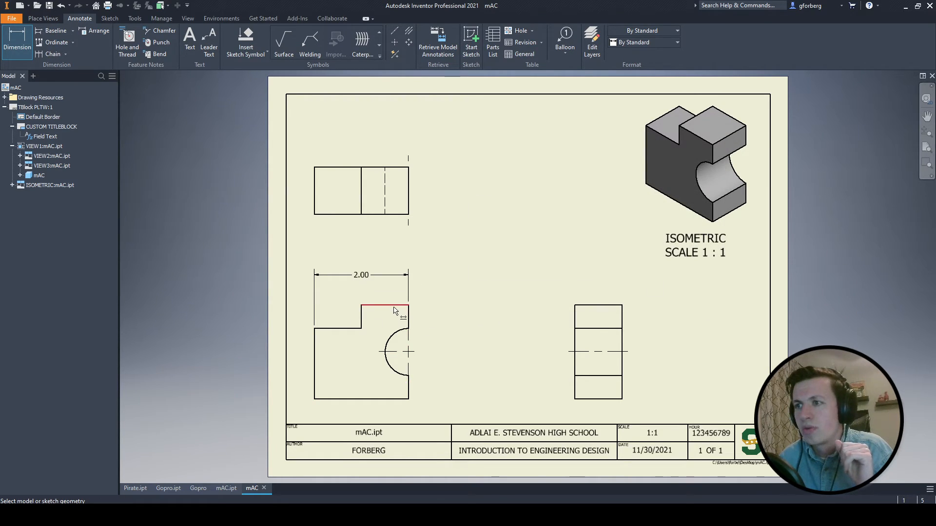
# Dimension the right-side view's overall height beside its left edge and its depth above the view.
pyautogui.click(598, 306)
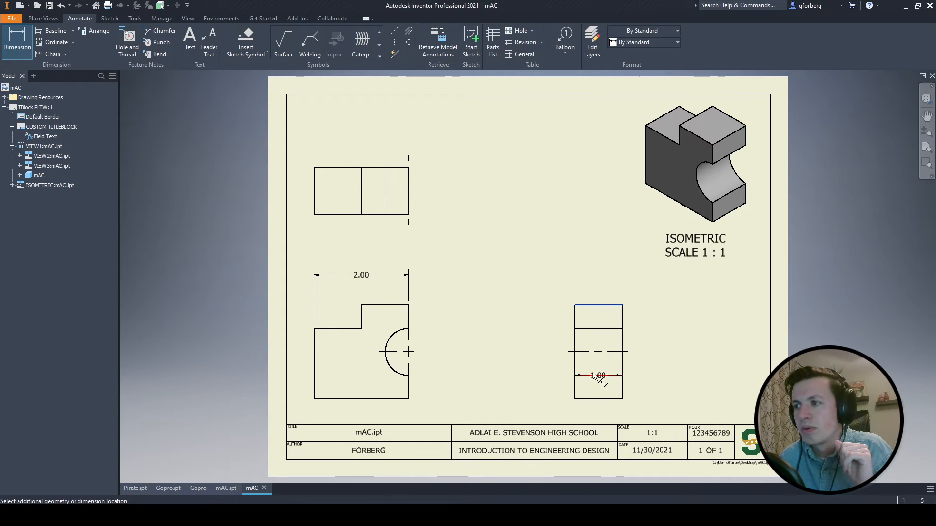
pyautogui.click(599, 399)
pyautogui.click(545, 354)
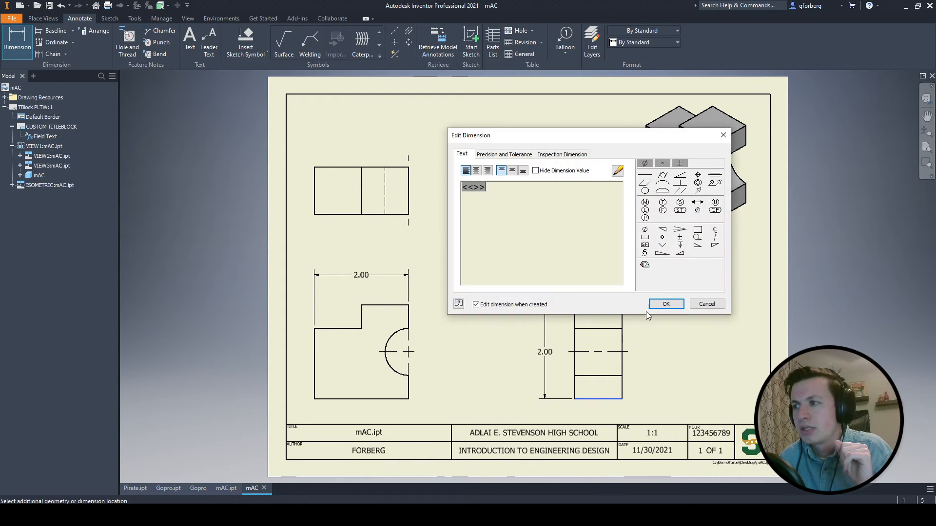
pyautogui.click(651, 307)
pyautogui.click(574, 316)
pyautogui.click(622, 317)
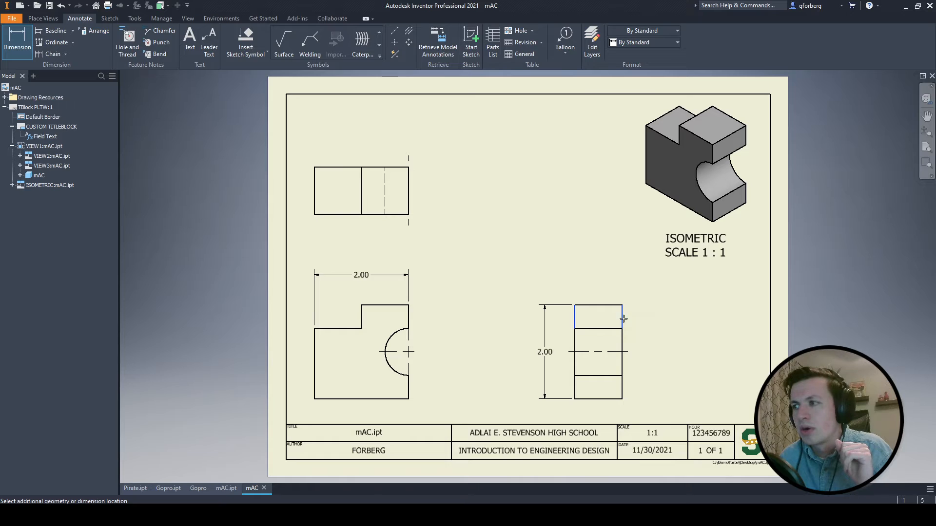
pyautogui.click(661, 293)
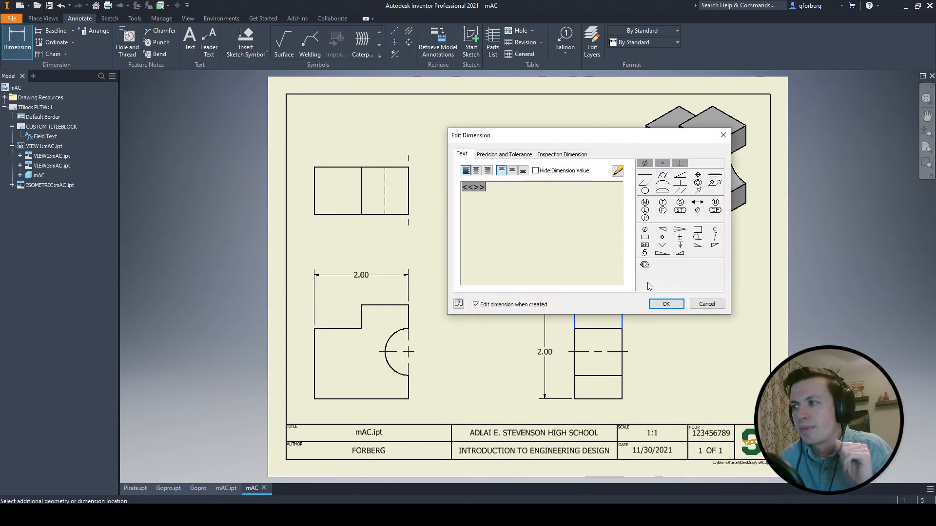
pyautogui.click(658, 303)
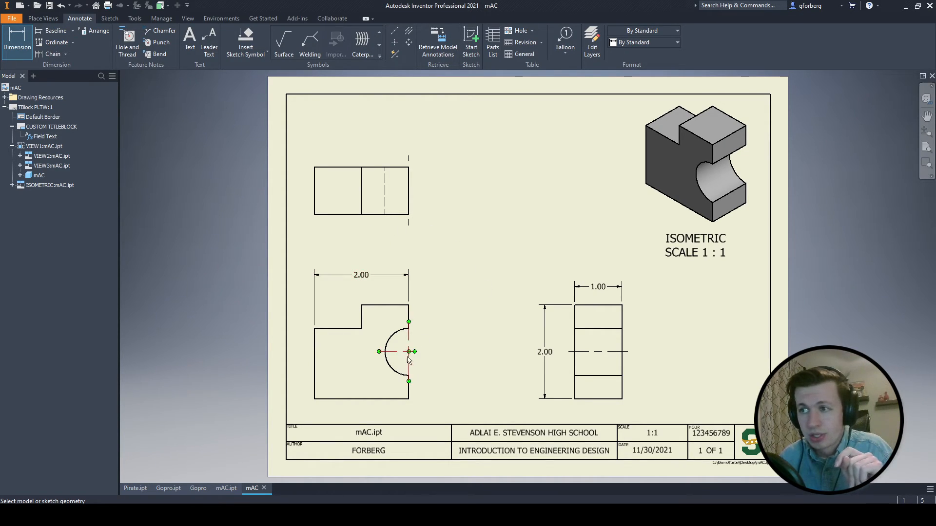
# Dimension the height from the front view's bottom edge to the cutout's center mark, placed beside the right edge.
pyautogui.click(20, 43)
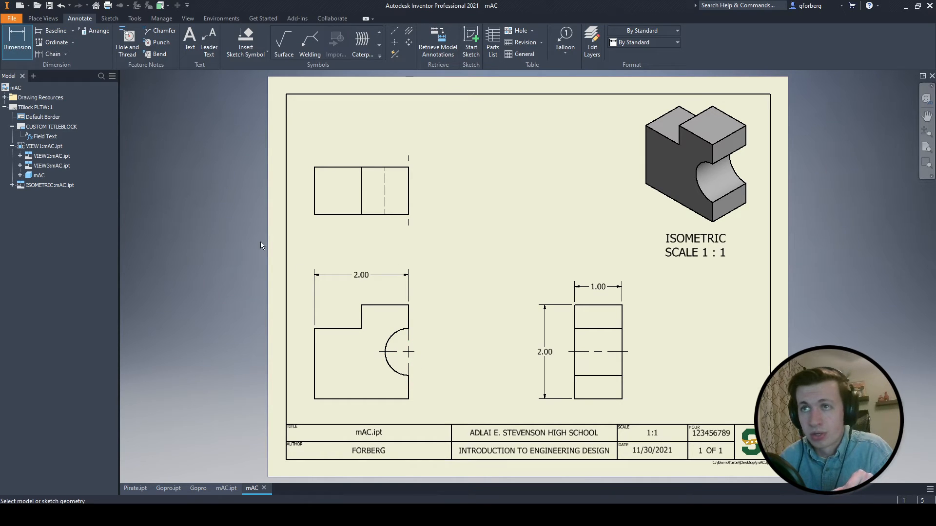
pyautogui.click(409, 352)
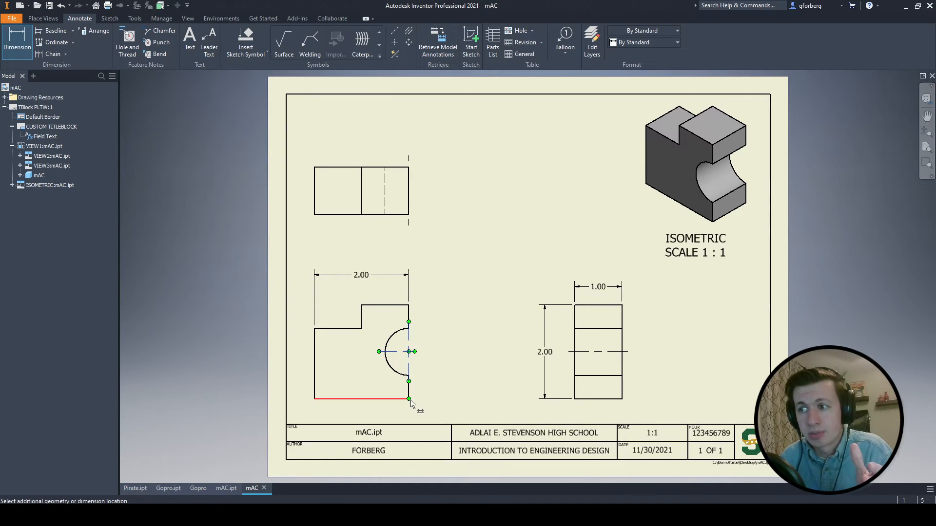
pyautogui.click(407, 399)
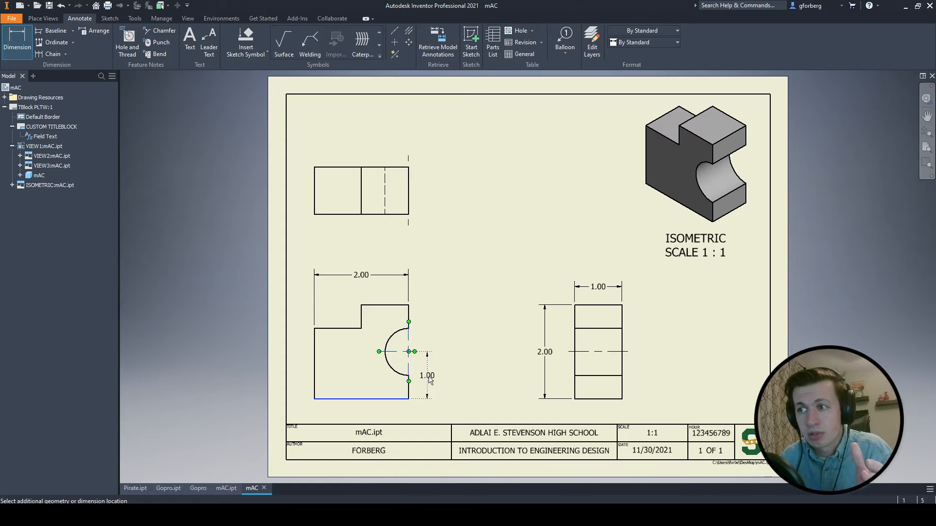
pyautogui.click(429, 380)
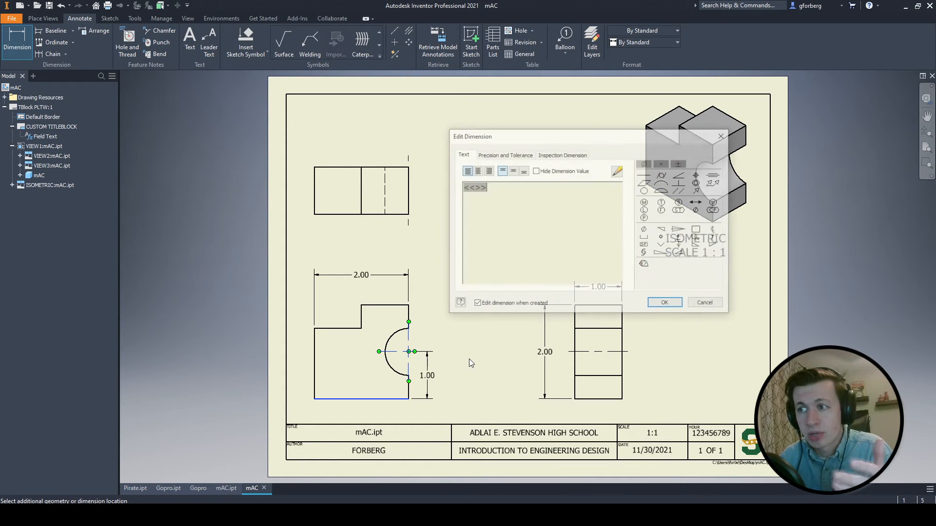
pyautogui.click(659, 306)
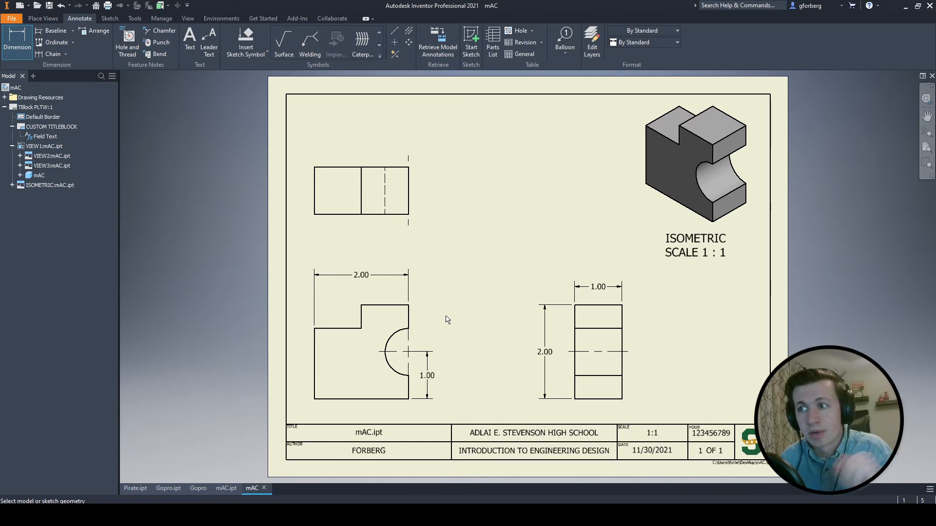
# Add a radius dimension to the semicircular cutout in the front view, placed outside the right edge.
pyautogui.click(393, 335)
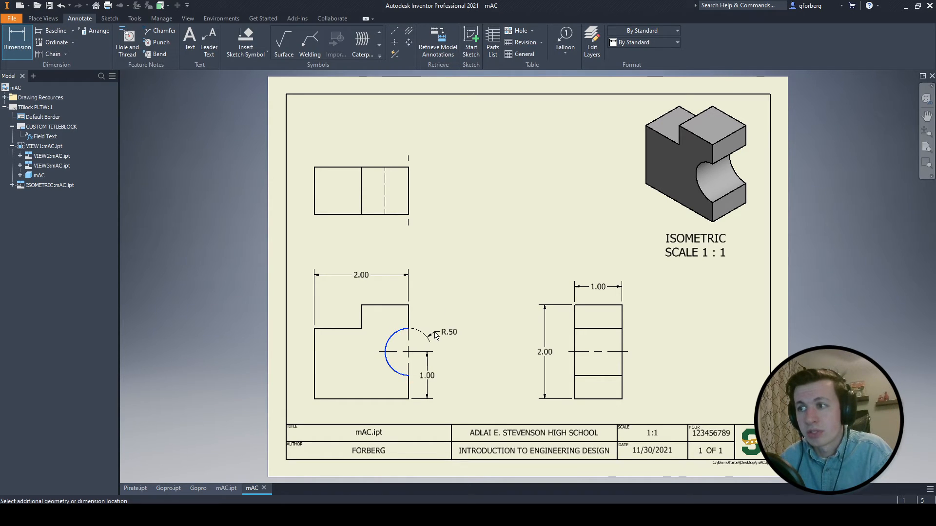
pyautogui.click(430, 327)
pyautogui.click(680, 305)
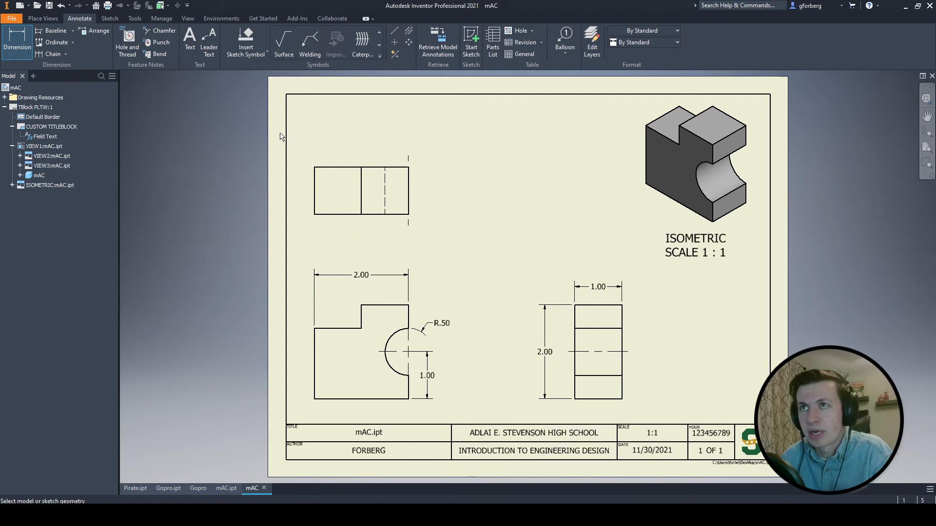
# Dimension the horizontal distance from the front view's left edge to the step's vertical edge, placed below the overall width dimension.
pyautogui.click(34, 51)
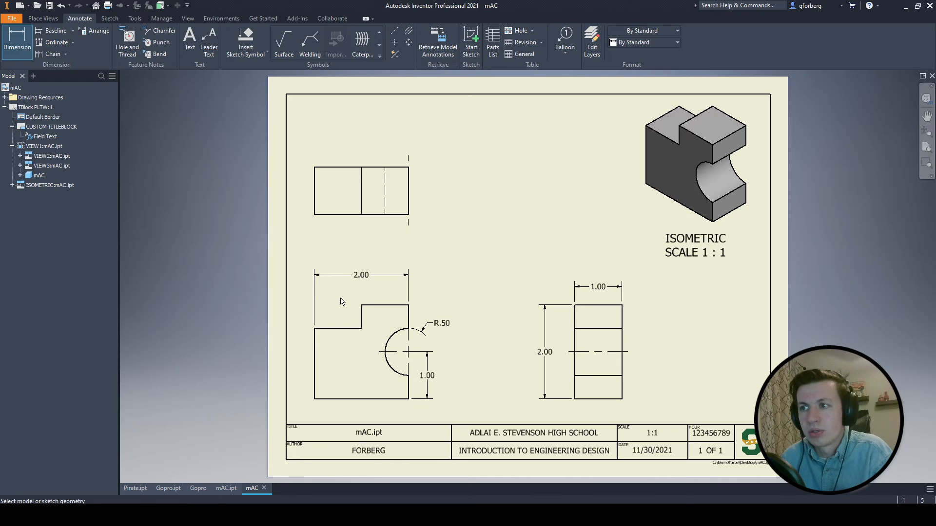
pyautogui.click(361, 317)
pyautogui.press('Escape')
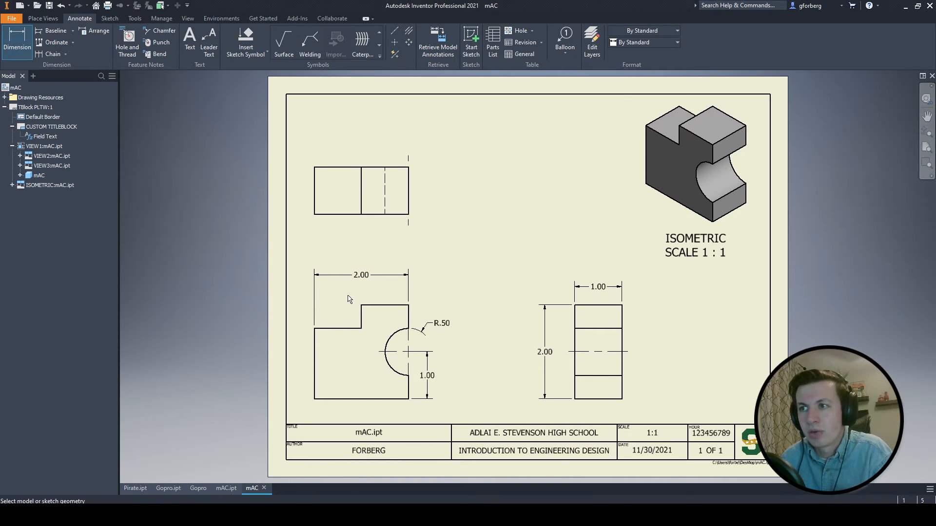
pyautogui.click(362, 318)
pyautogui.click(316, 350)
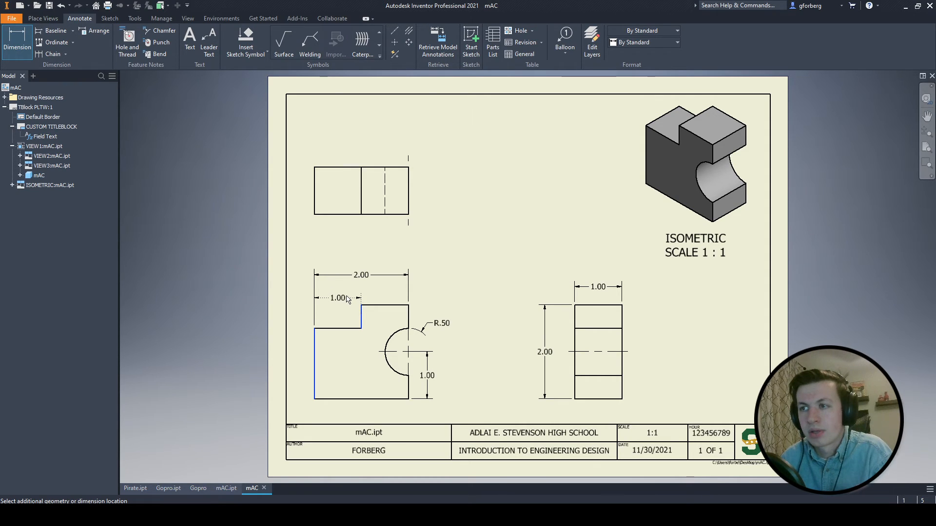
pyautogui.click(347, 299)
pyautogui.click(662, 303)
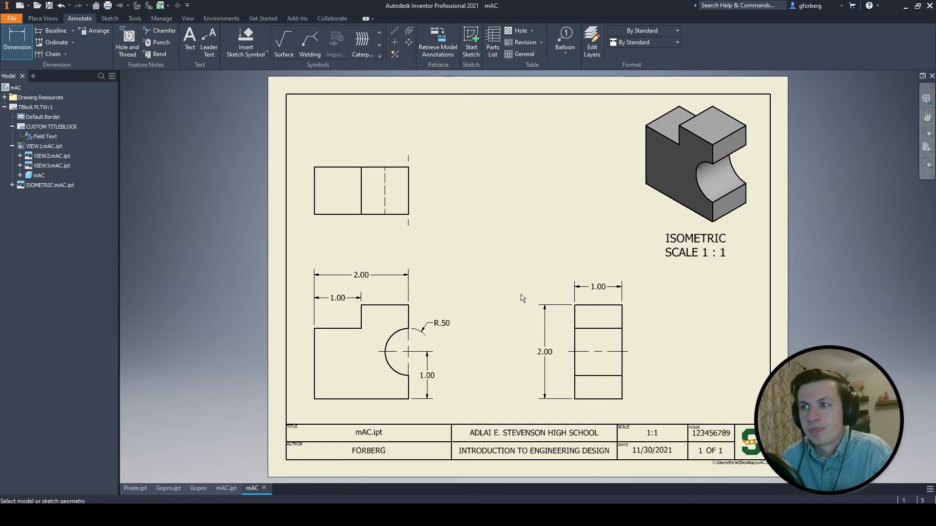
# Dimension the vertical height between the front view's two upper edges, placed inside the notch at the step.
pyautogui.click(347, 328)
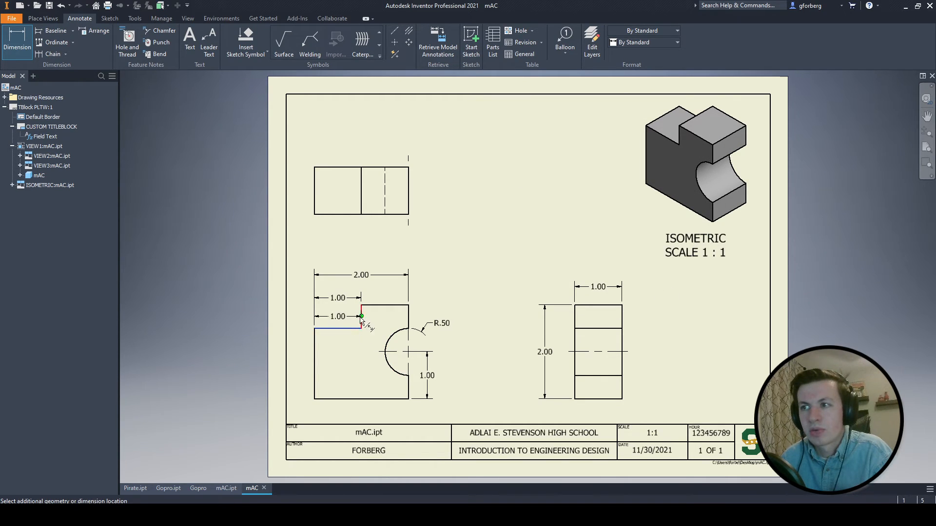
pyautogui.click(375, 306)
pyautogui.click(339, 322)
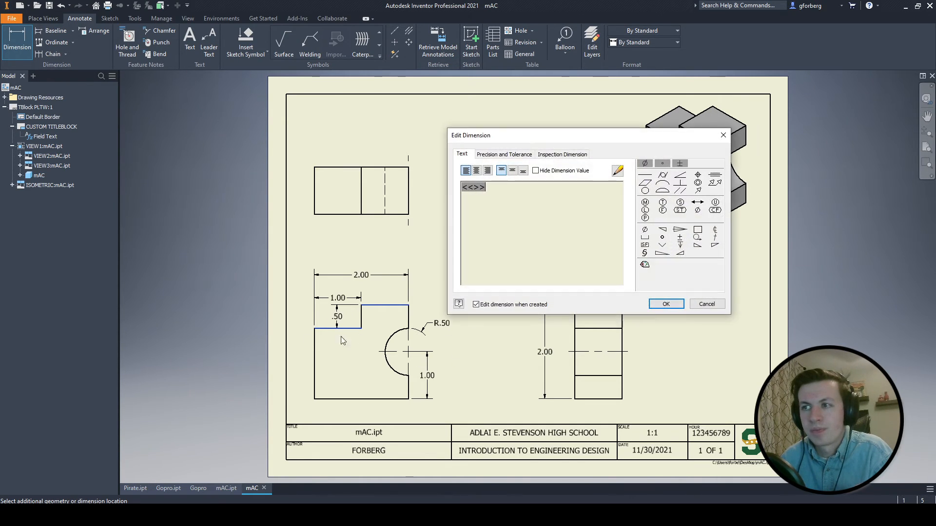
pyautogui.click(664, 304)
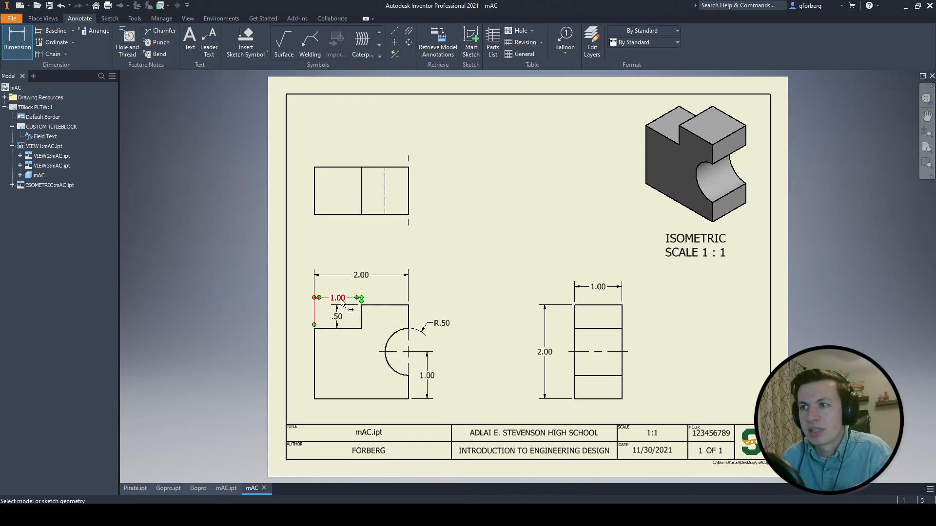
pyautogui.click(341, 299)
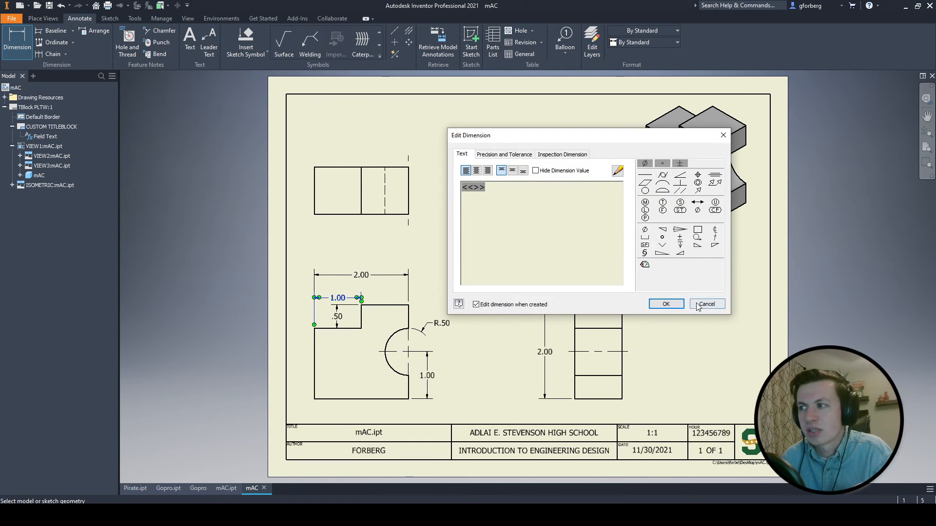
pyautogui.click(665, 303)
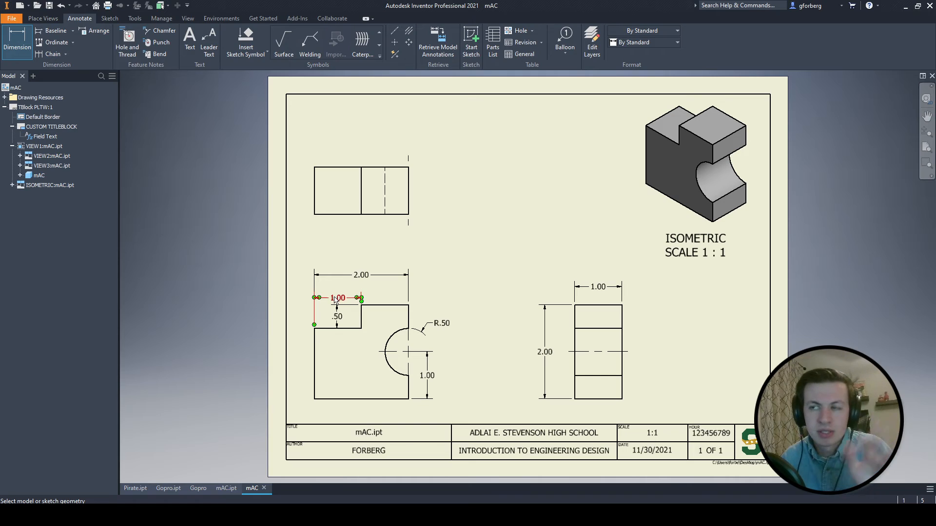
pyautogui.doubleClick(334, 294)
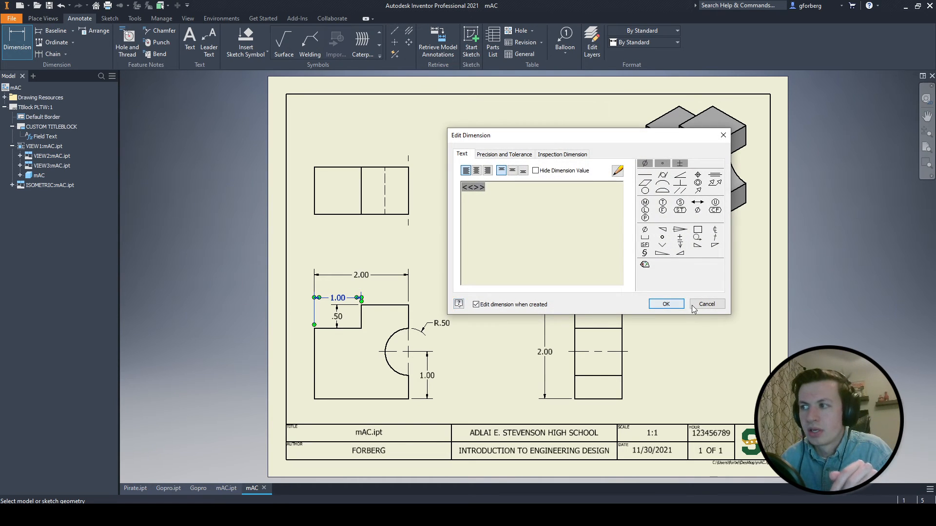
pyautogui.click(664, 303)
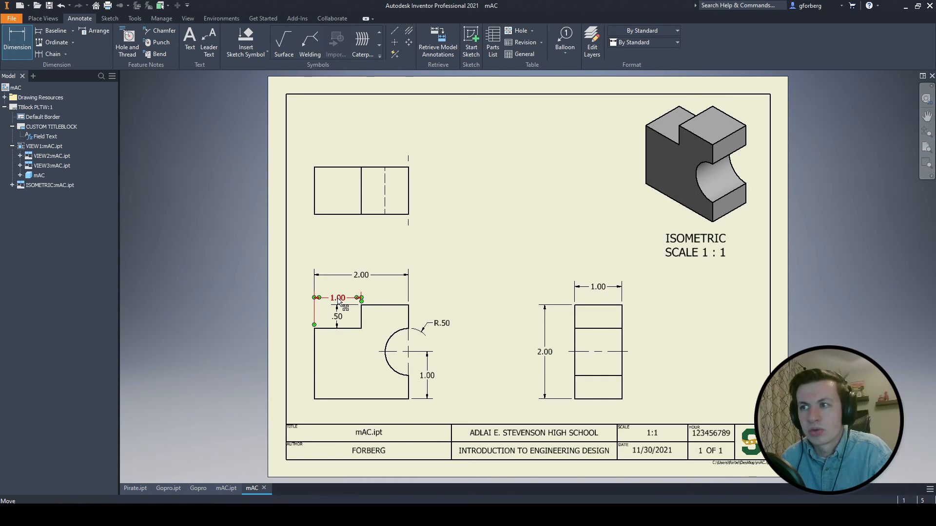
# Move the front view's step-width dimension up, closer to the overall width dimension.
pyautogui.moveTo(337, 301); pyautogui.dragTo(340, 292)
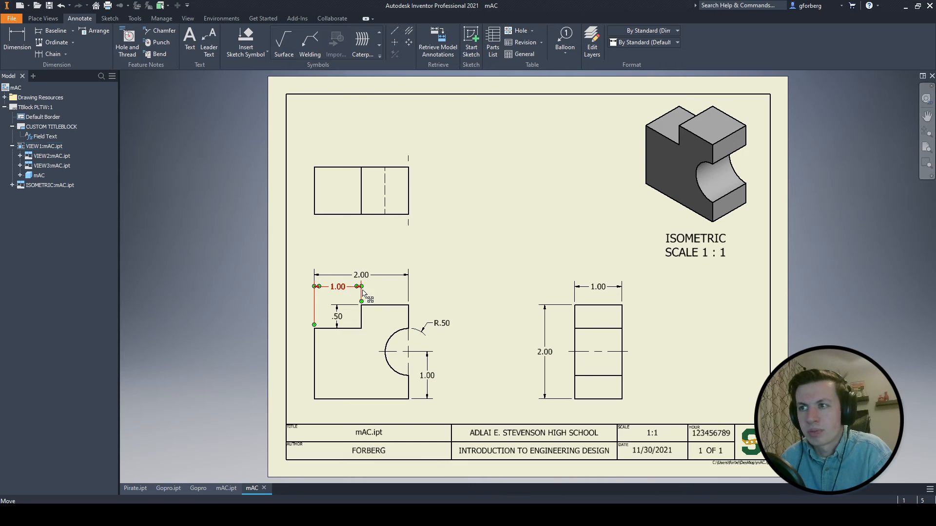
pyautogui.click(478, 285)
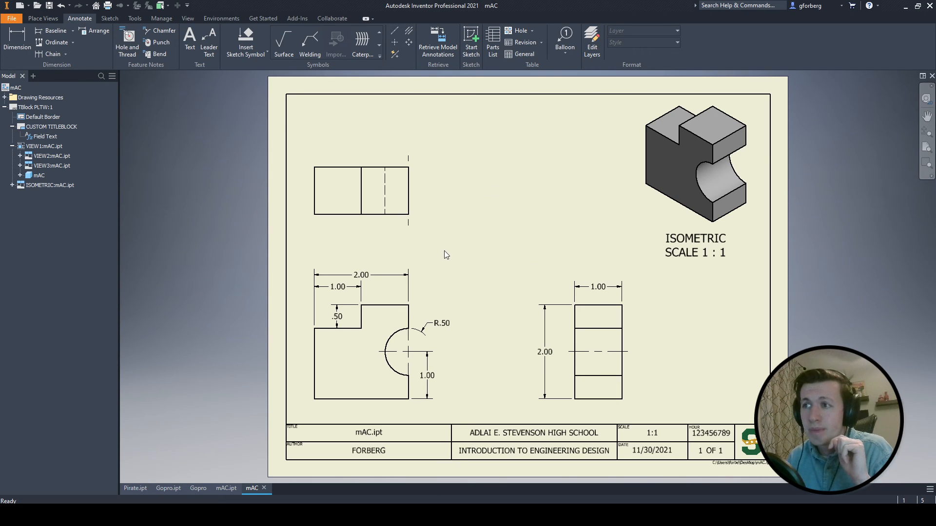
# Delete the top view from the drawing sheet.
pyautogui.moveTo(444, 250); pyautogui.dragTo(314, 155)
pyautogui.rightClick(348, 172)
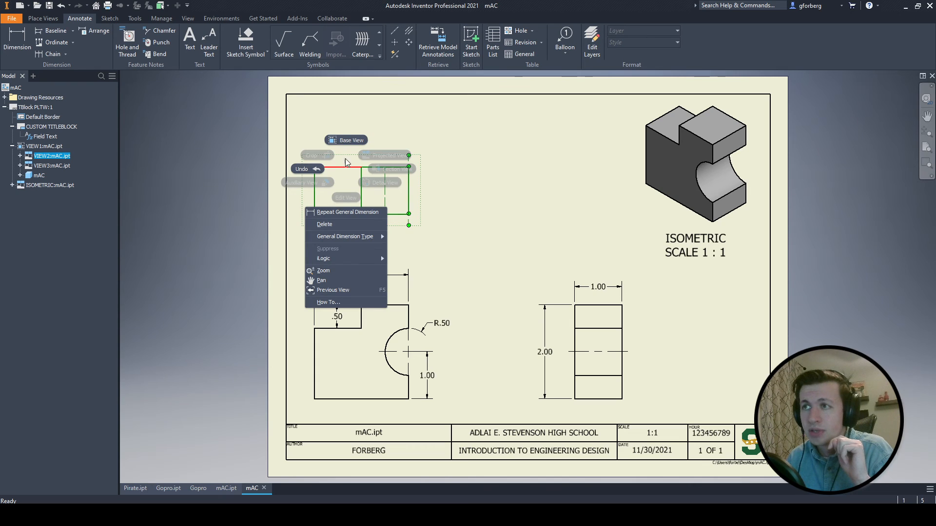
pyautogui.click(325, 224)
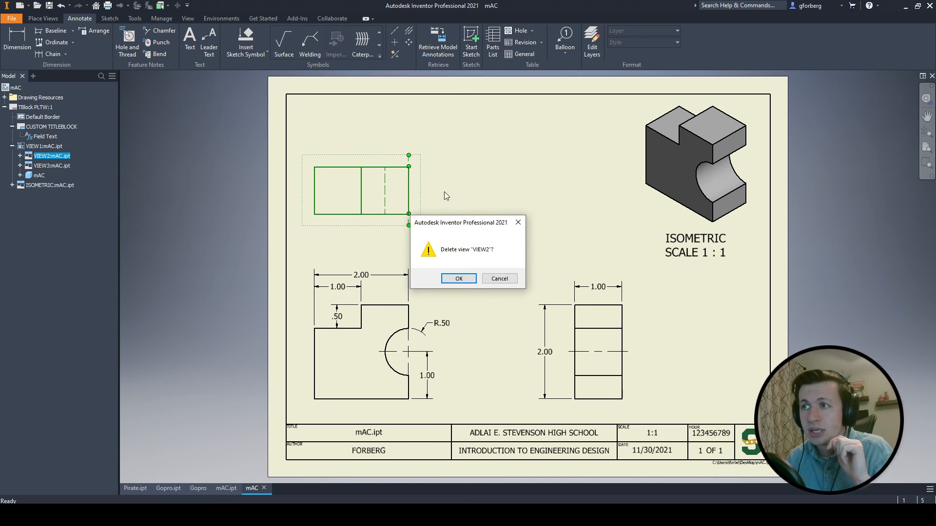
pyautogui.click(458, 278)
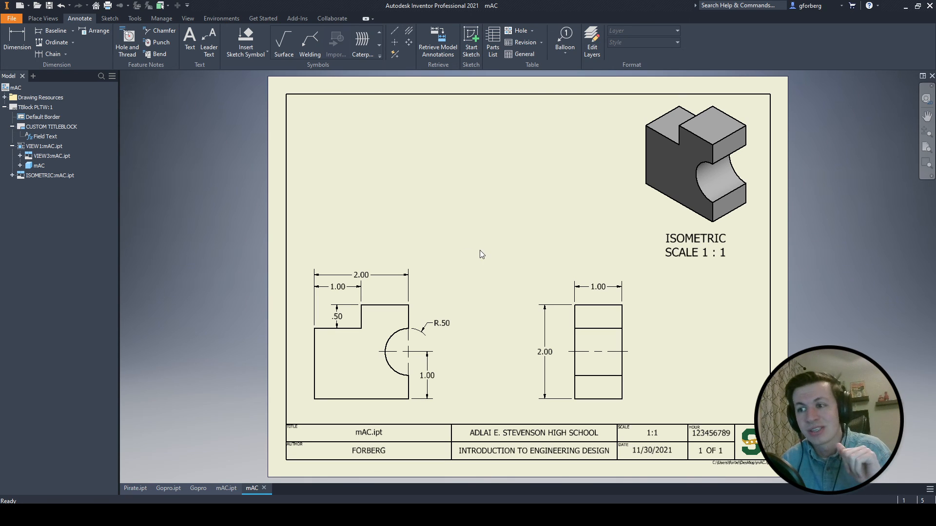
# Switch to Snipping Tool, capture a new snip of the whole dimensioned drawing sheet and copy it.
pyautogui.click(347, 515)
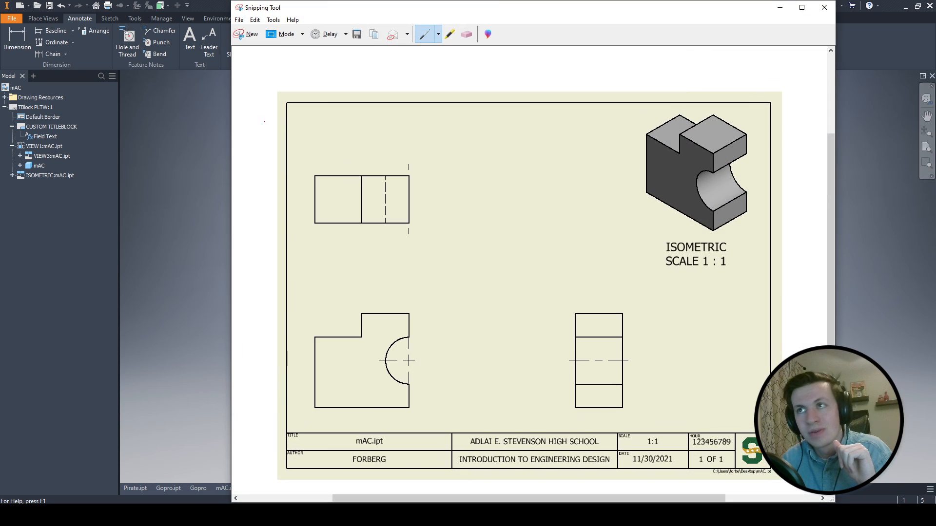
pyautogui.click(248, 35)
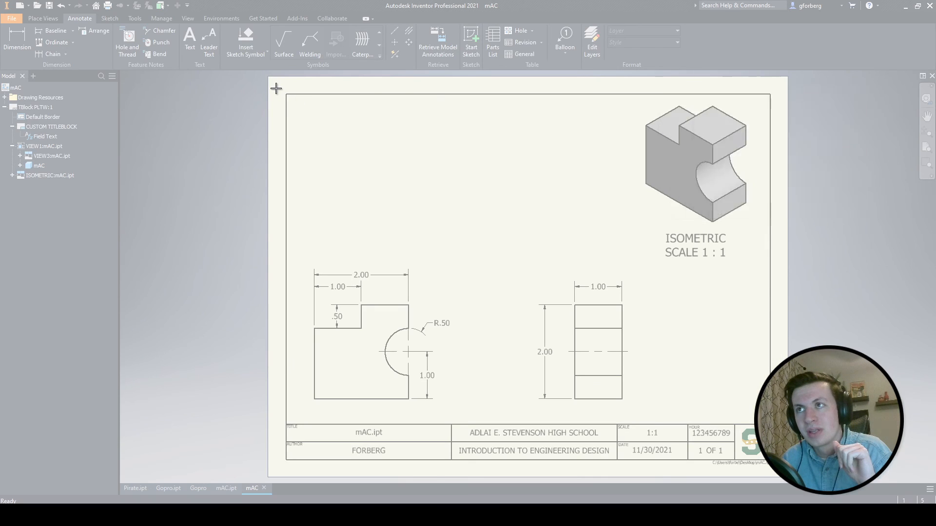
pyautogui.moveTo(276, 89); pyautogui.dragTo(785, 472)
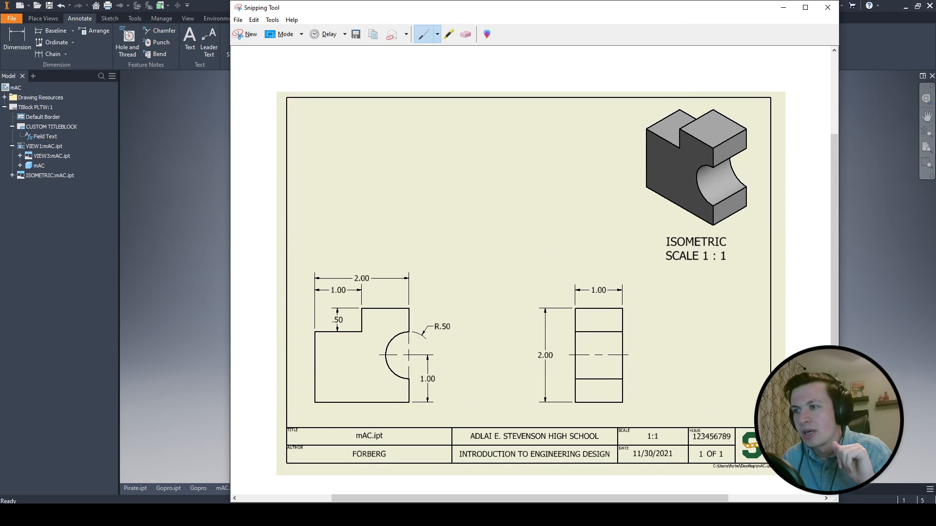
pyautogui.rightClick(549, 305)
pyautogui.click(608, 318)
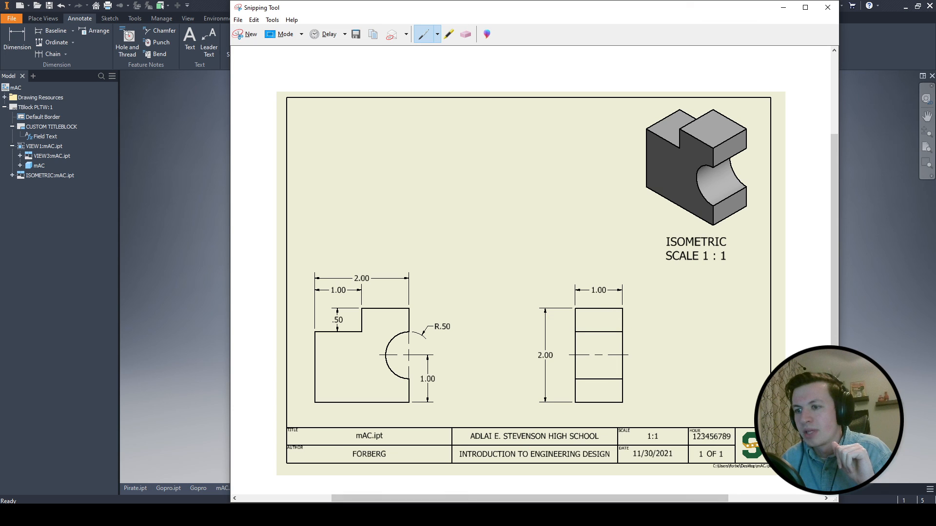
# Switch to the Creating a Drawing File - Practice Two.0 presentation and paste the dimensioned drawing screenshot onto slide 4.
pyautogui.click(274, 515)
pyautogui.click(222, 470)
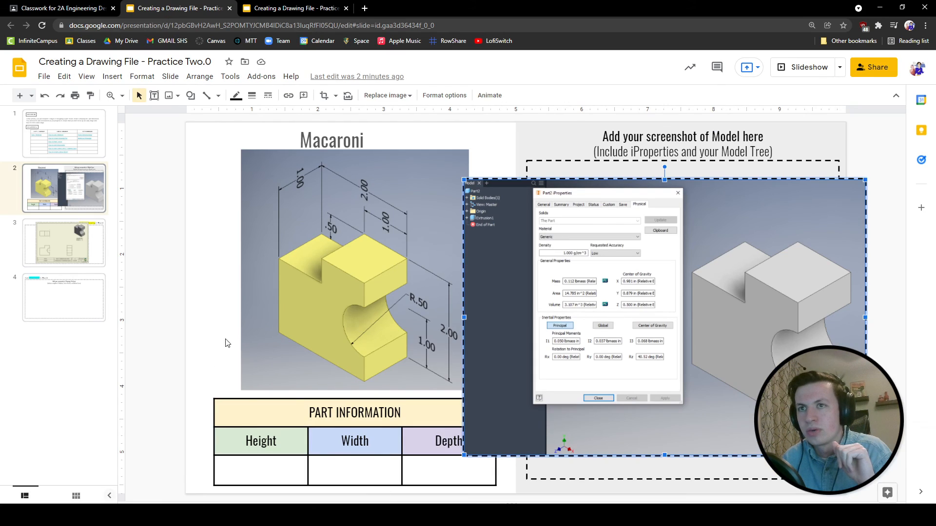
pyautogui.click(62, 301)
pyautogui.rightClick(339, 222)
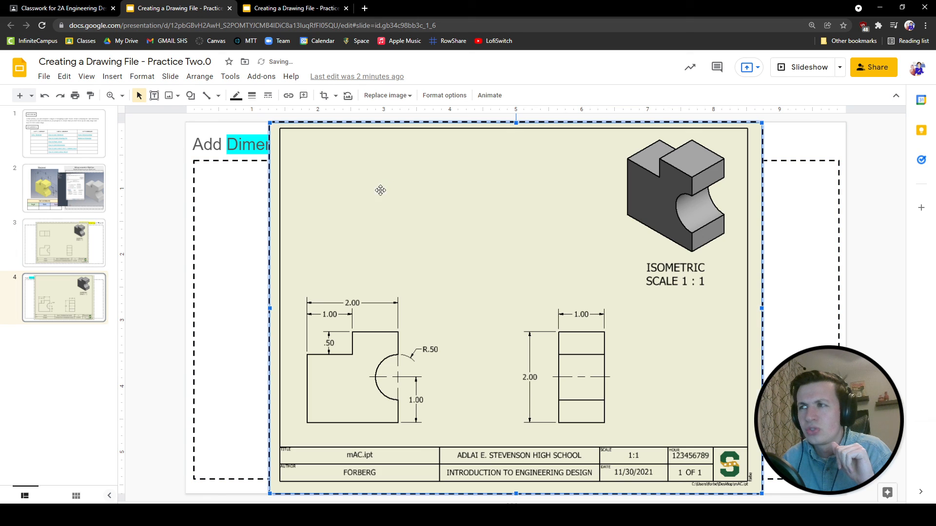
pyautogui.click(380, 190)
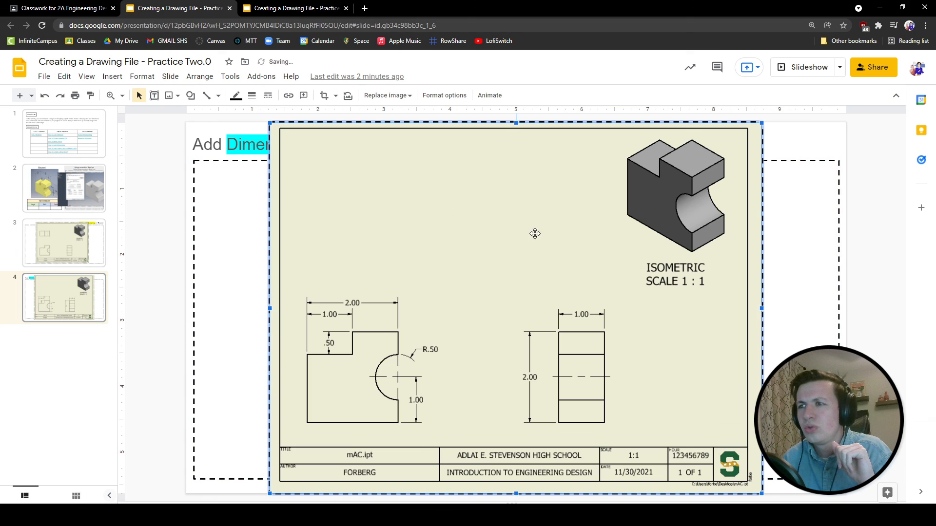
pyautogui.click(864, 204)
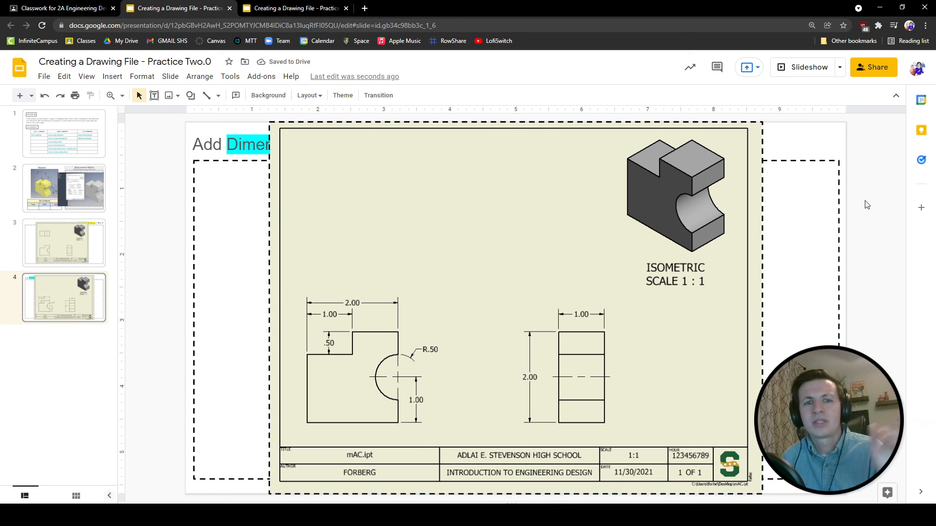